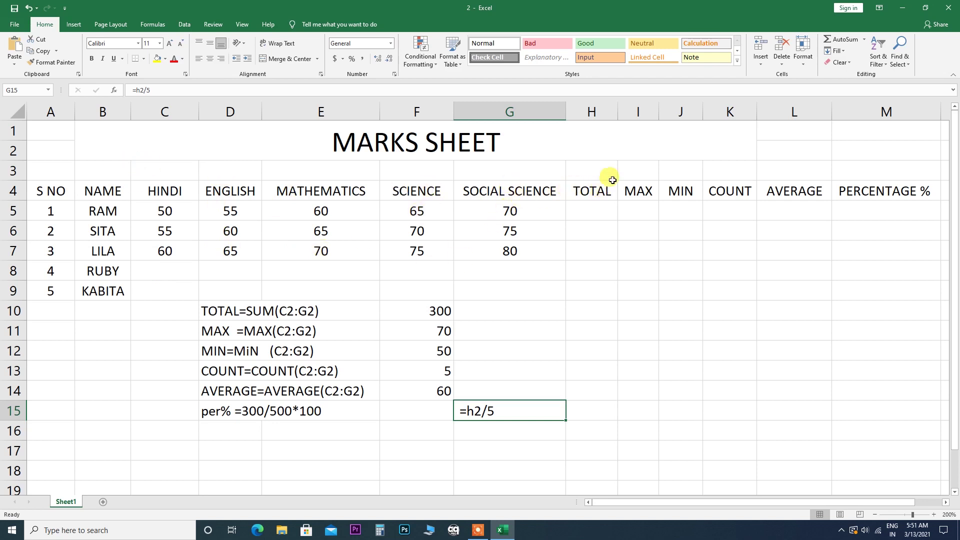
Widen the TOTAL column slightly and fill H5:H7 with row totals, starting from =SUM(C5:G5) in H5.
{"action": "left_click_drag", "start_coordinate": [618, 108], "coordinate": [629, 108]}
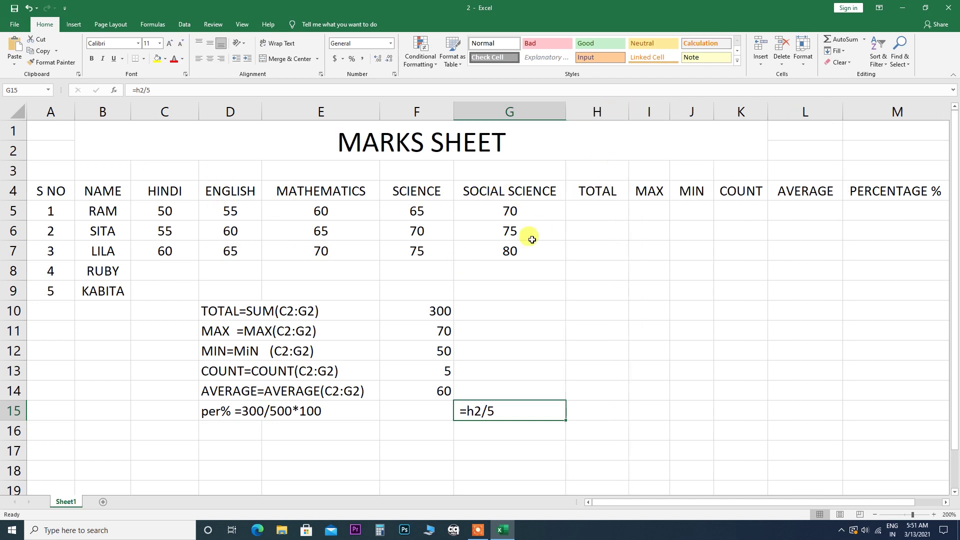
{"action": "left_click", "coordinate": [585, 213]}
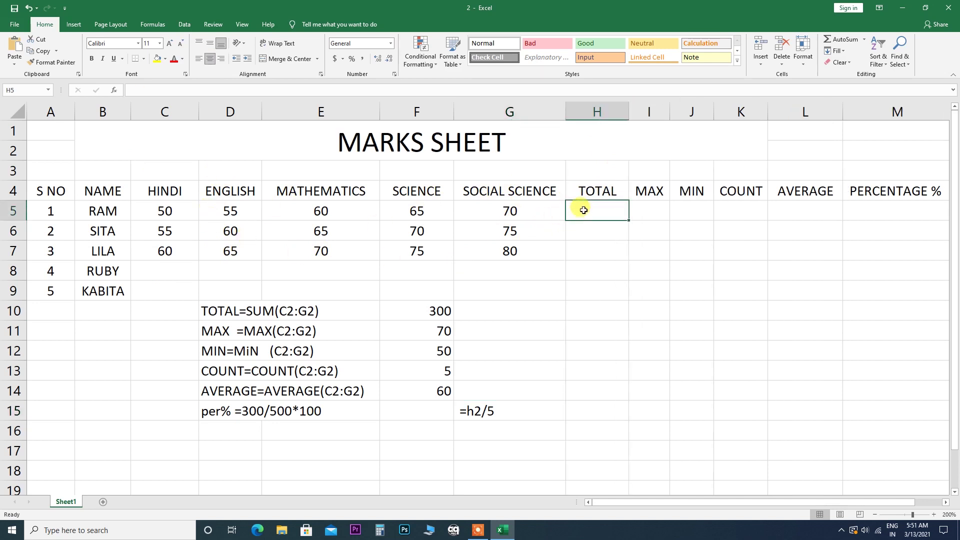
{"action": "type", "text": "="}
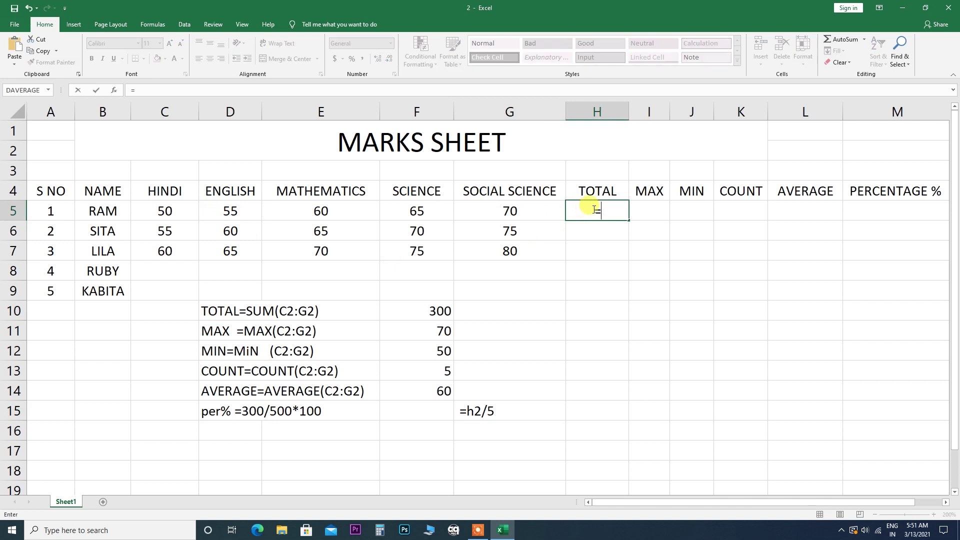
{"action": "type", "text": "SUM"}
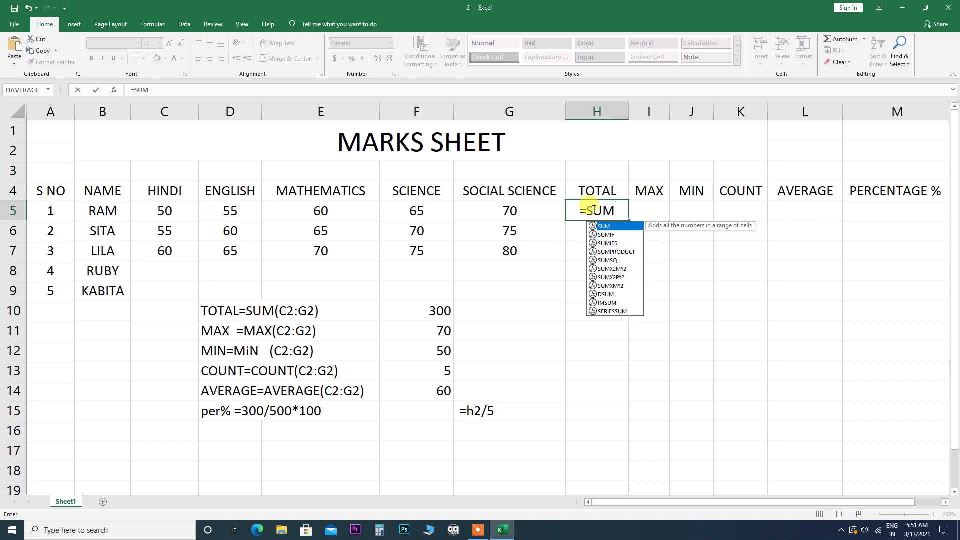
{"action": "type", "text": "("}
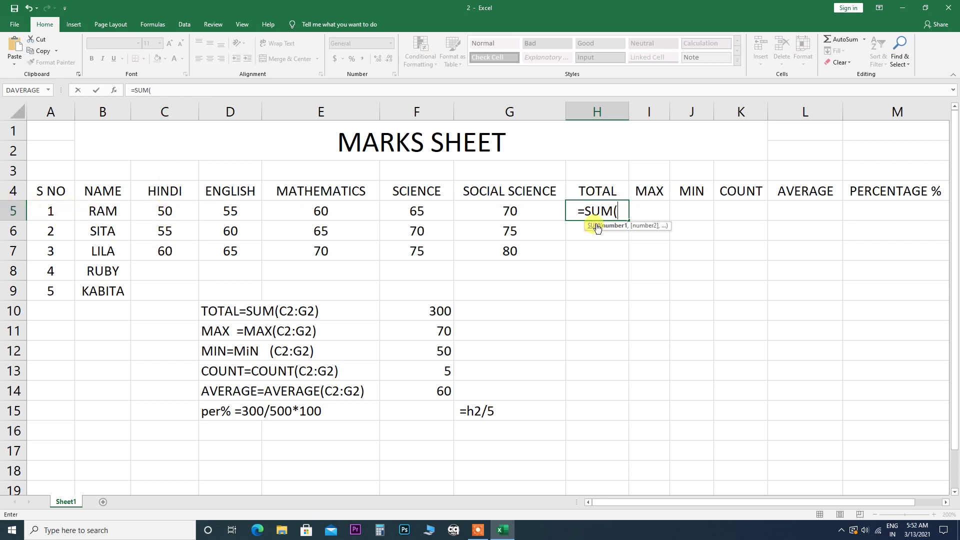
{"action": "type", "text": "C5"}
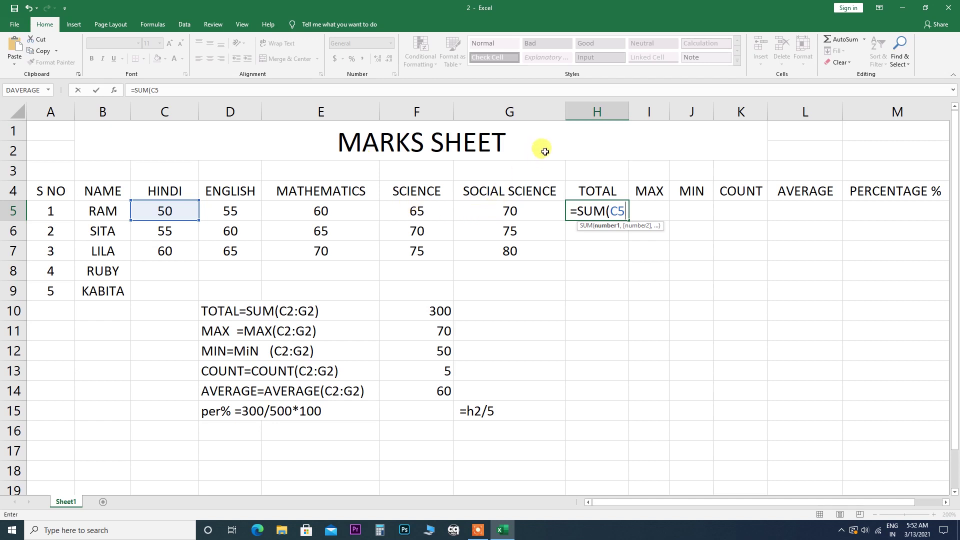
{"action": "type", "text": ":"}
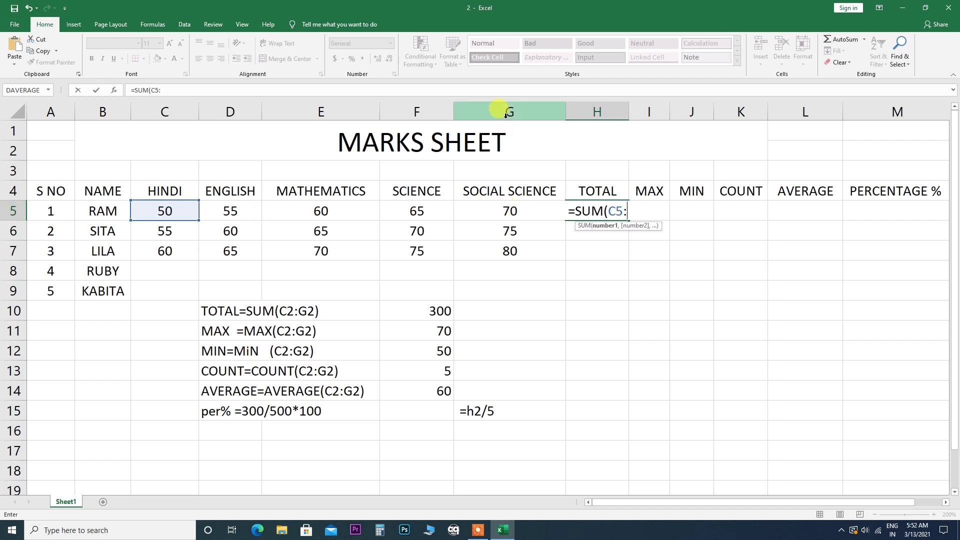
{"action": "type", "text": "G5"}
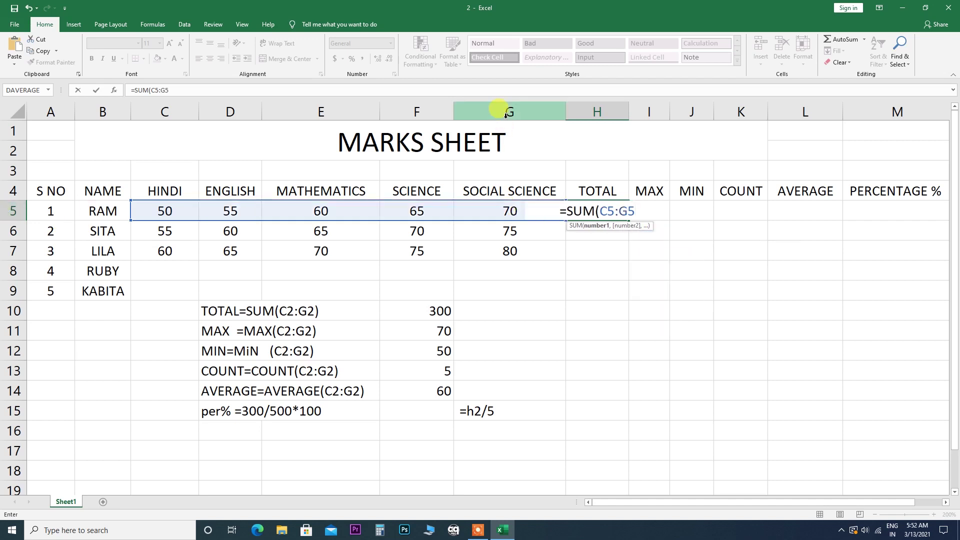
{"action": "type", "text": ")"}
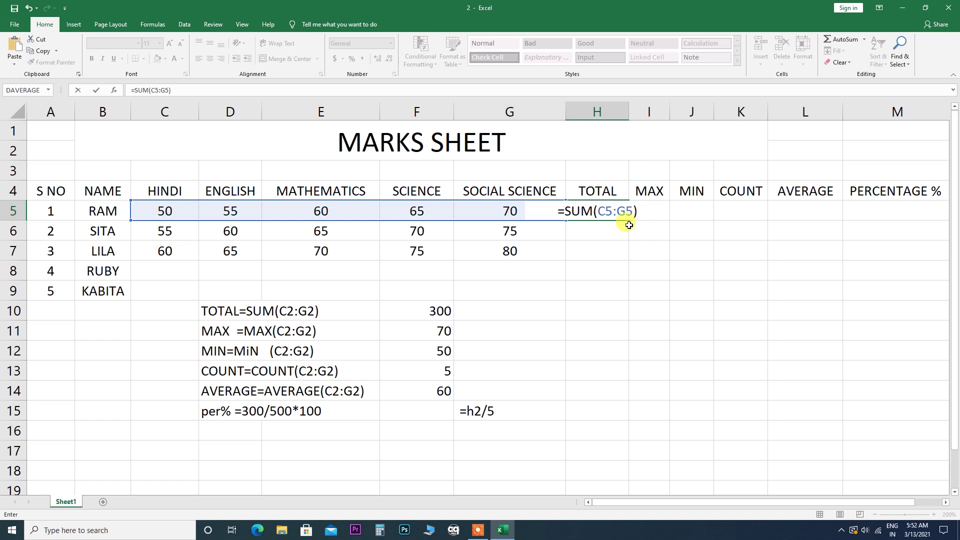
{"action": "key", "text": "Return"}
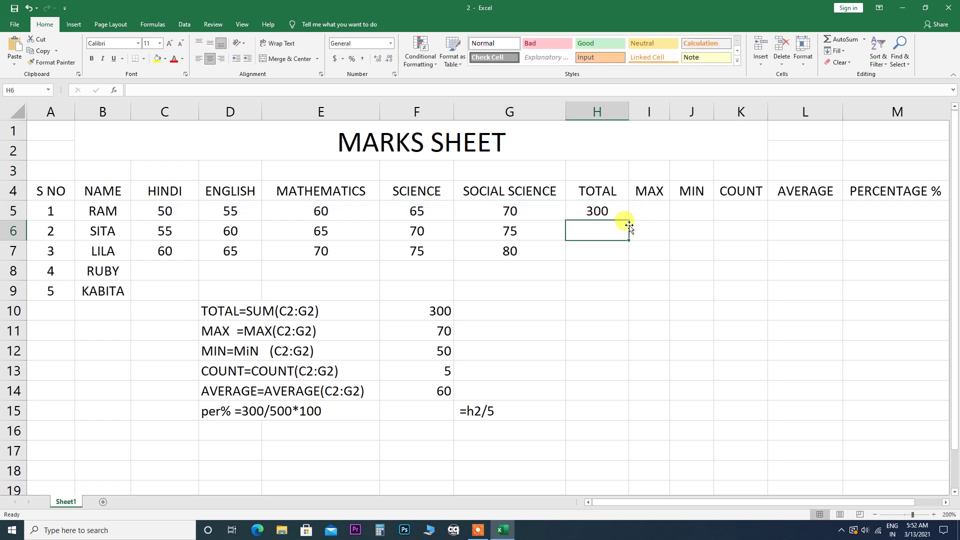
{"action": "left_click", "coordinate": [613, 210]}
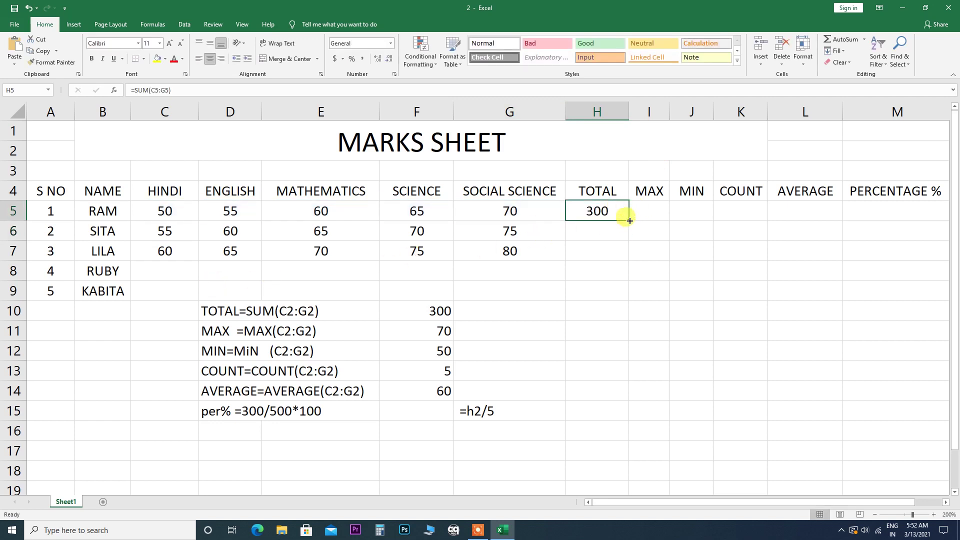
{"action": "left_click_drag", "start_coordinate": [629, 221], "coordinate": [622, 253]}
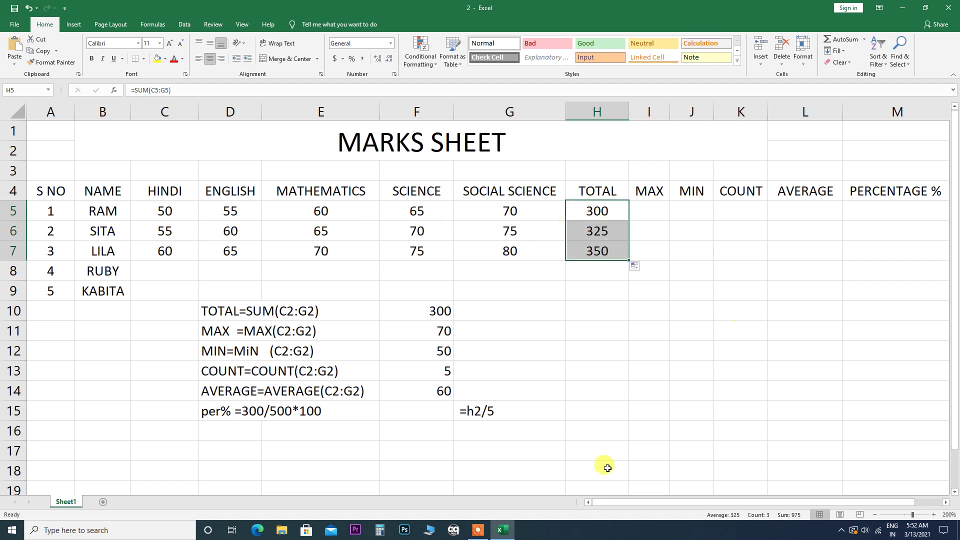
Enter =MAX(C5:G5) in I5 and fill the formula down through I7 in the MAX column.
{"action": "left_click_drag", "start_coordinate": [635, 502], "coordinate": [655, 502]}
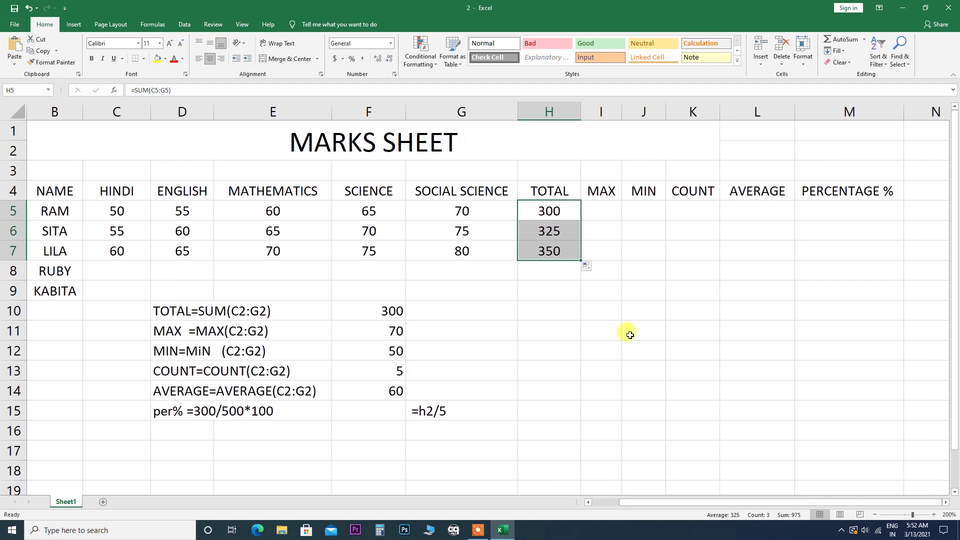
{"action": "left_click", "coordinate": [608, 207]}
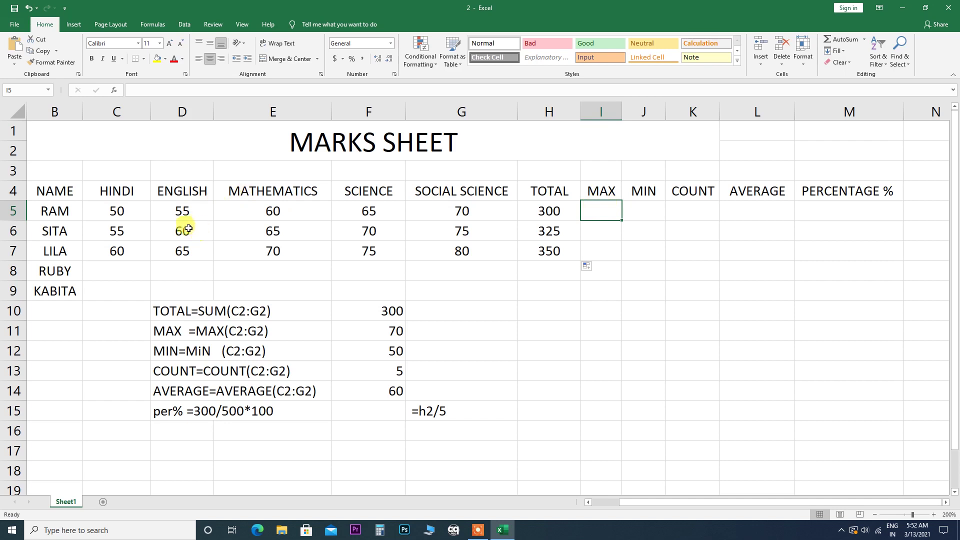
{"action": "type", "text": "="}
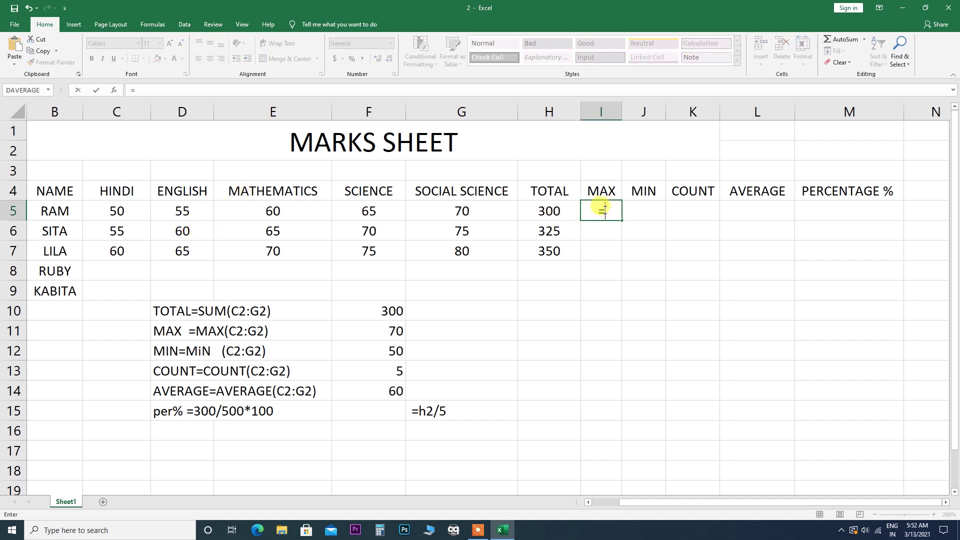
{"action": "type", "text": "MAX"}
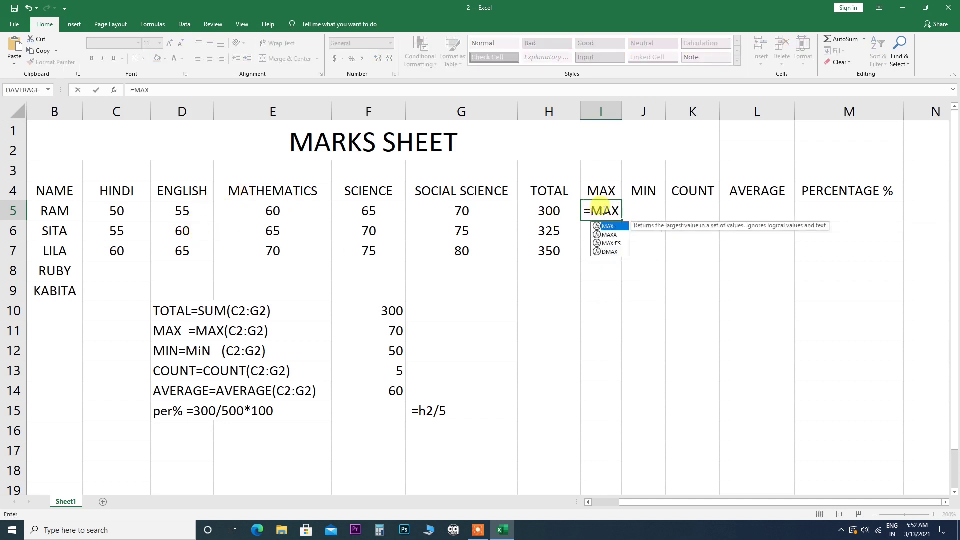
{"action": "type", "text": "("}
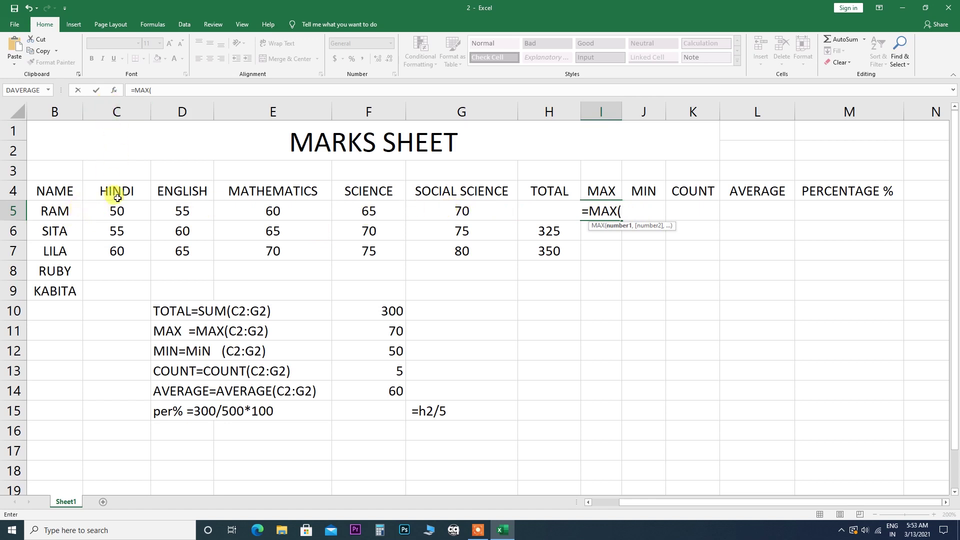
{"action": "type", "text": "C"}
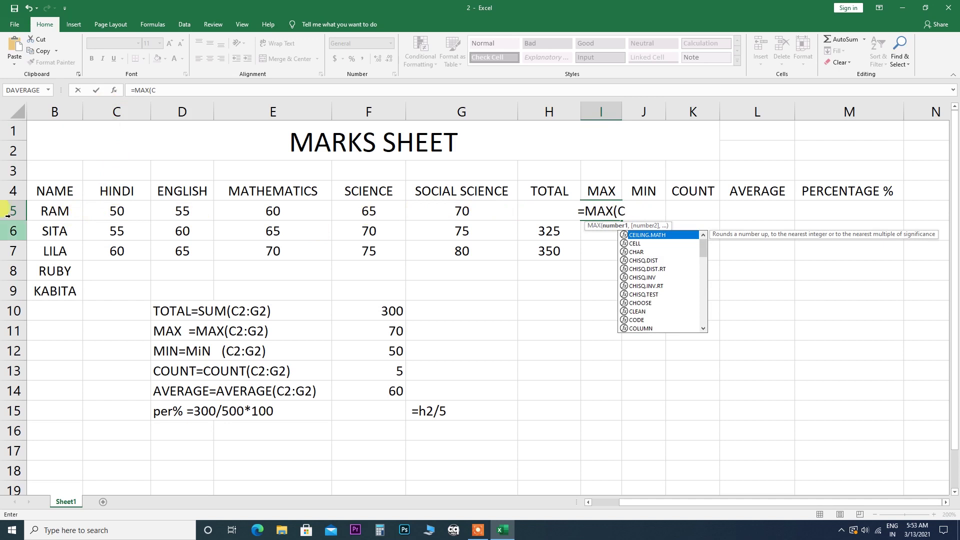
{"action": "type", "text": "5"}
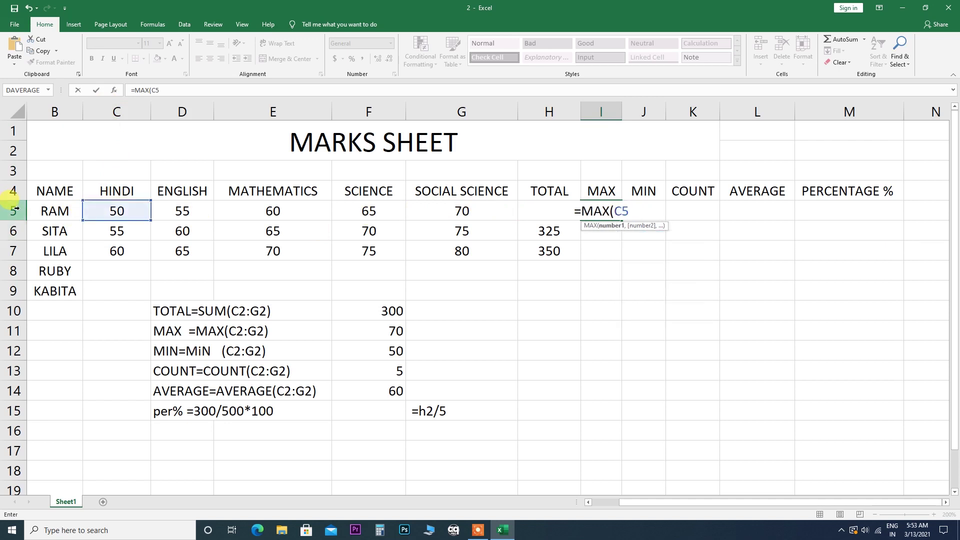
{"action": "type", "text": ":"}
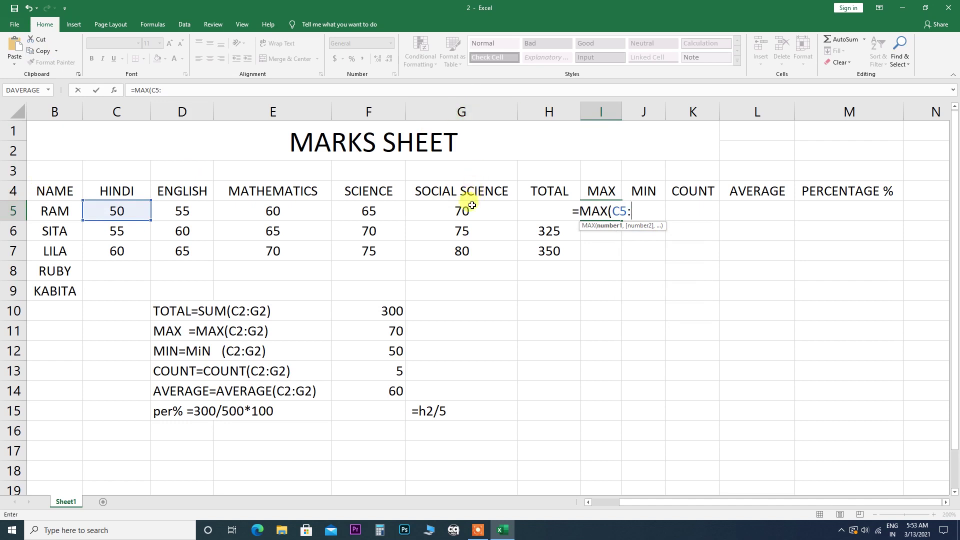
{"action": "type", "text": "G5"}
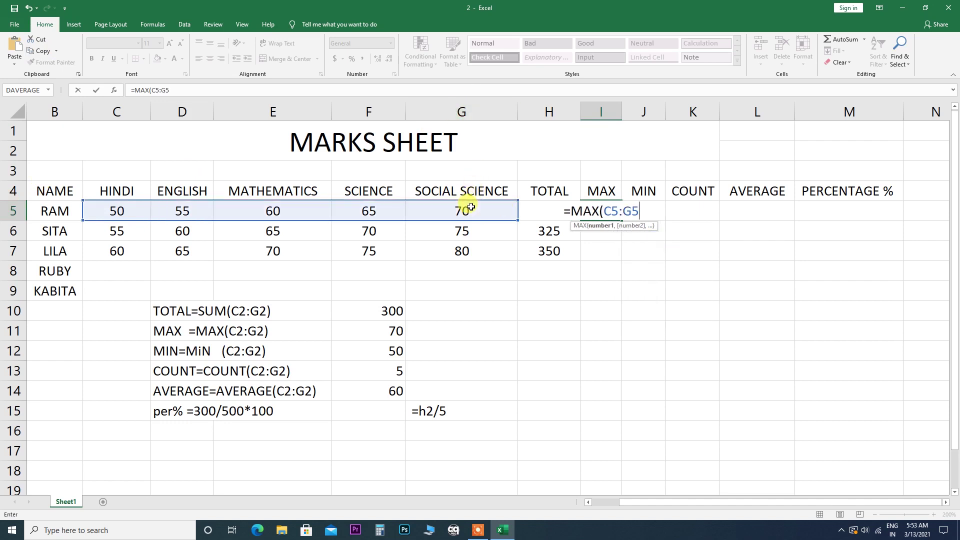
{"action": "type", "text": ")"}
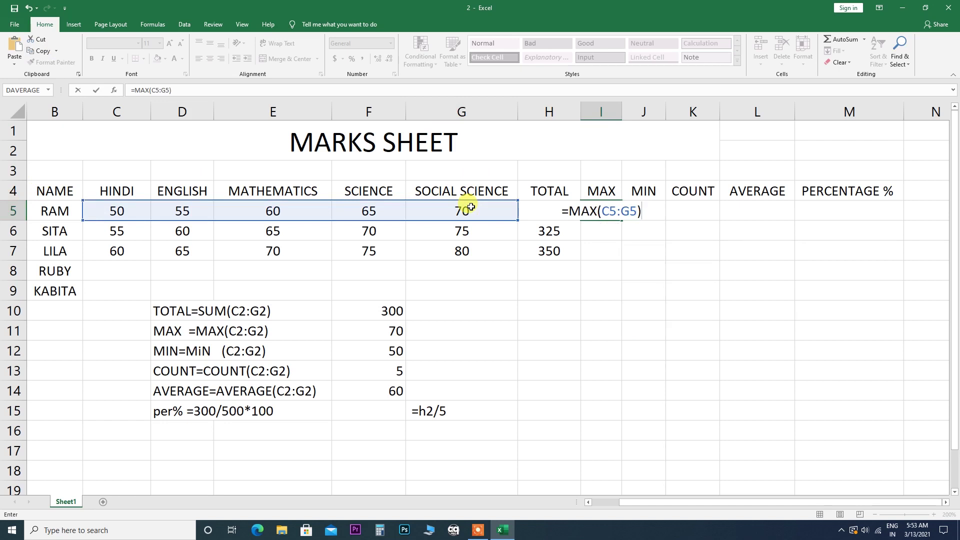
{"action": "key", "text": "Return"}
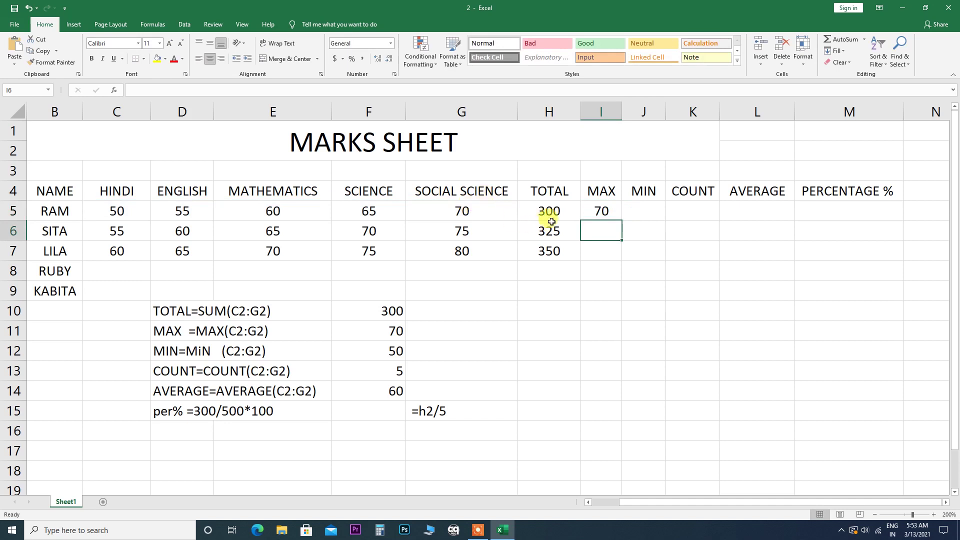
{"action": "left_click", "coordinate": [592, 210]}
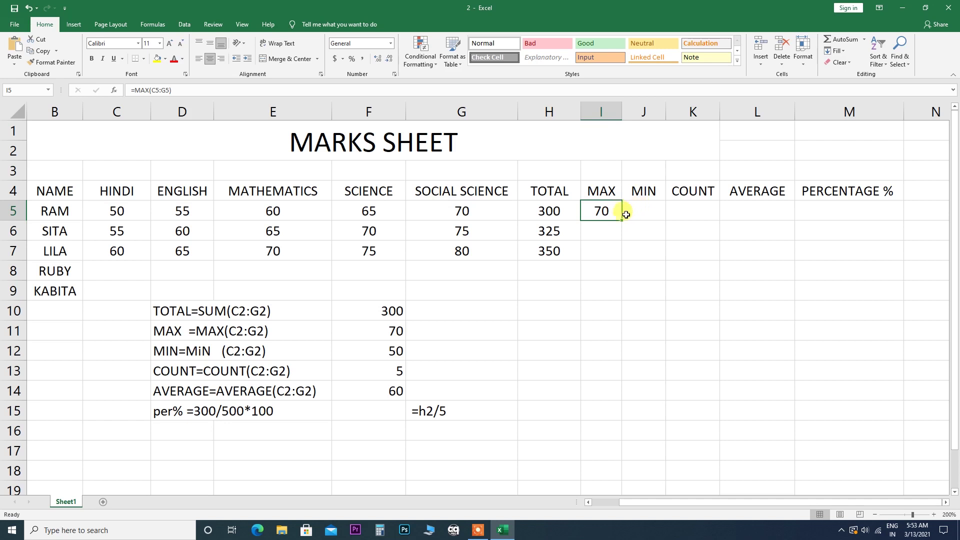
{"action": "left_click_drag", "start_coordinate": [622, 220], "coordinate": [623, 258]}
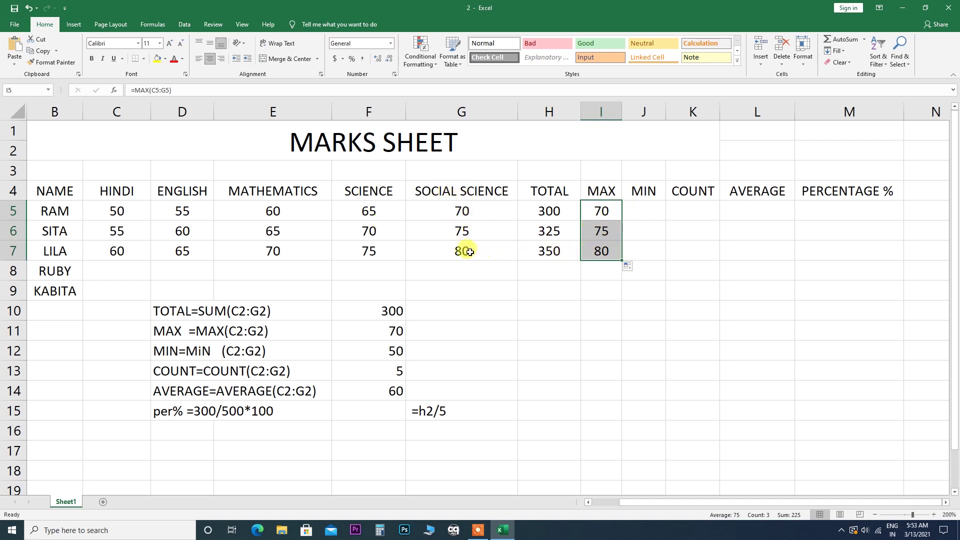
Enter =MIN(C5:G5) in J5 and fill the formula down through J7 in the MIN column.
{"action": "left_click", "coordinate": [645, 209]}
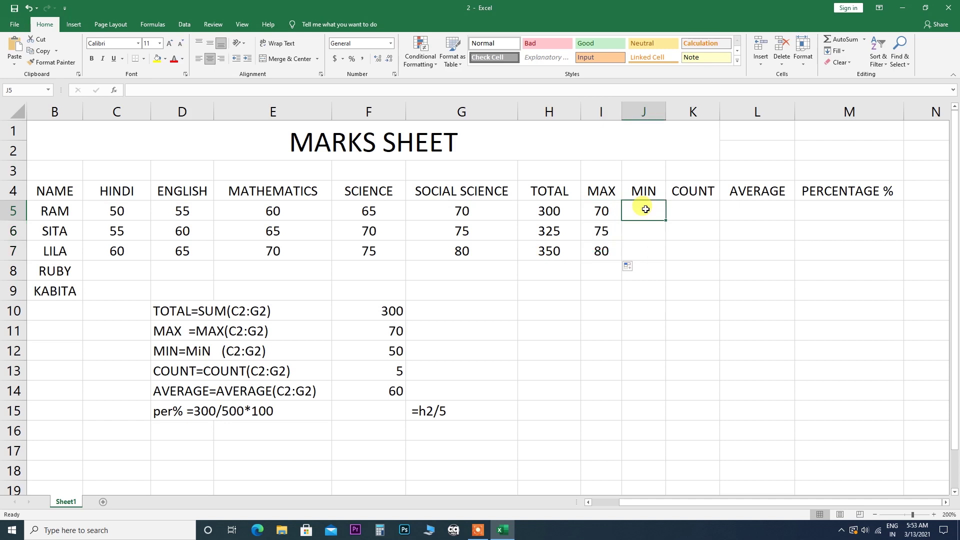
{"action": "type", "text": "="}
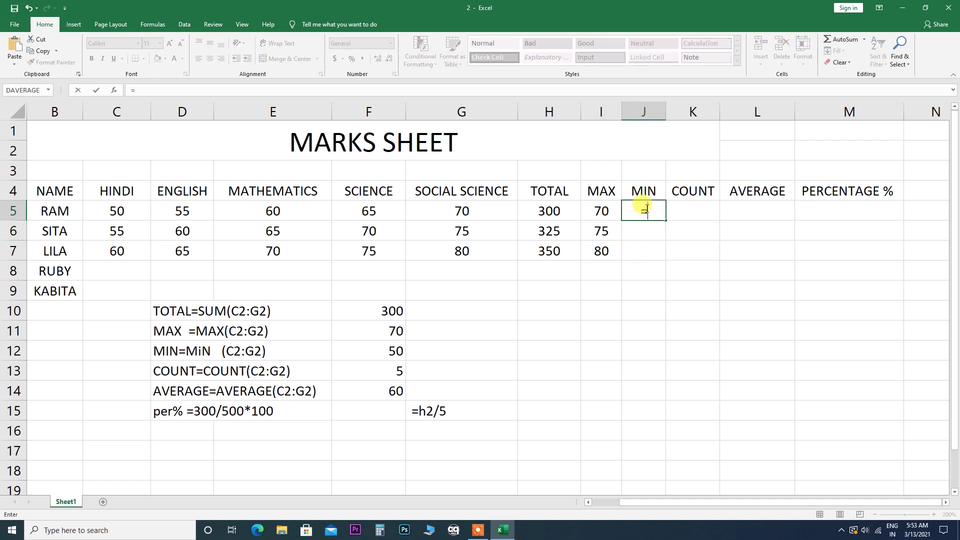
{"action": "type", "text": "MIN"}
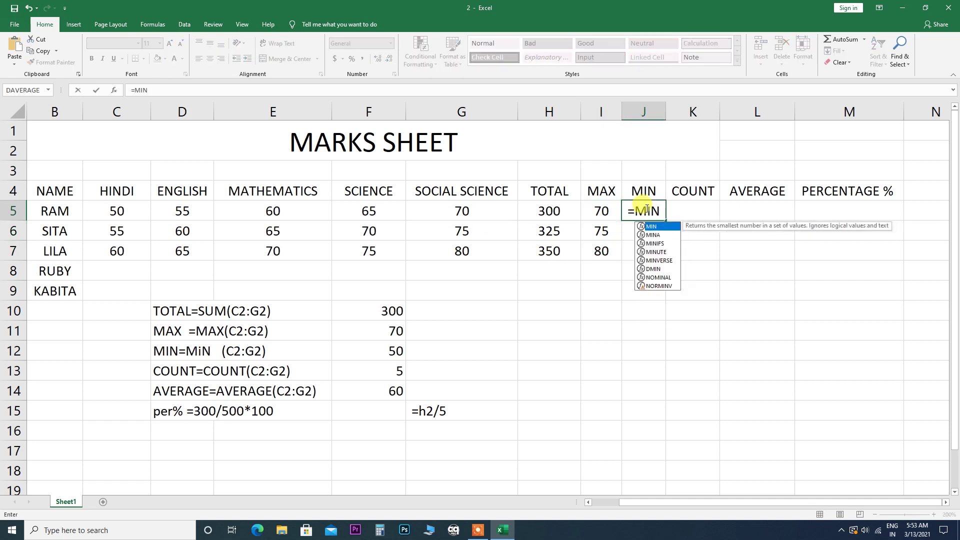
{"action": "type", "text": "("}
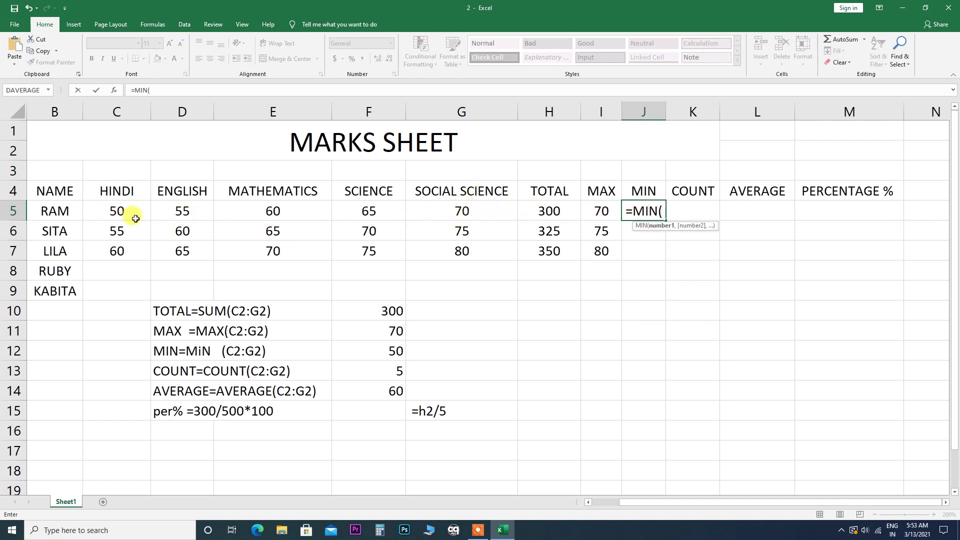
{"action": "left_click_drag", "start_coordinate": [107, 211], "coordinate": [441, 216]}
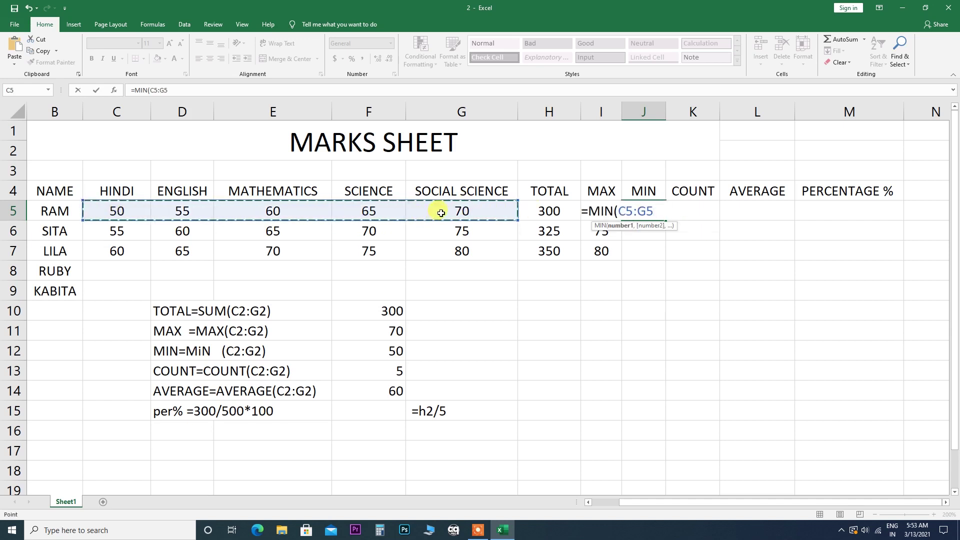
{"action": "type", "text": ")"}
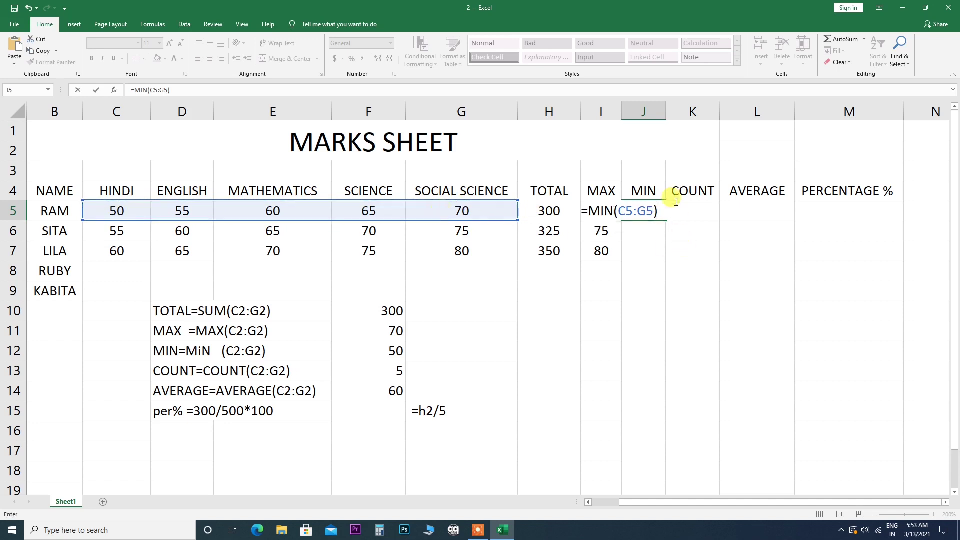
{"action": "key", "text": "Return"}
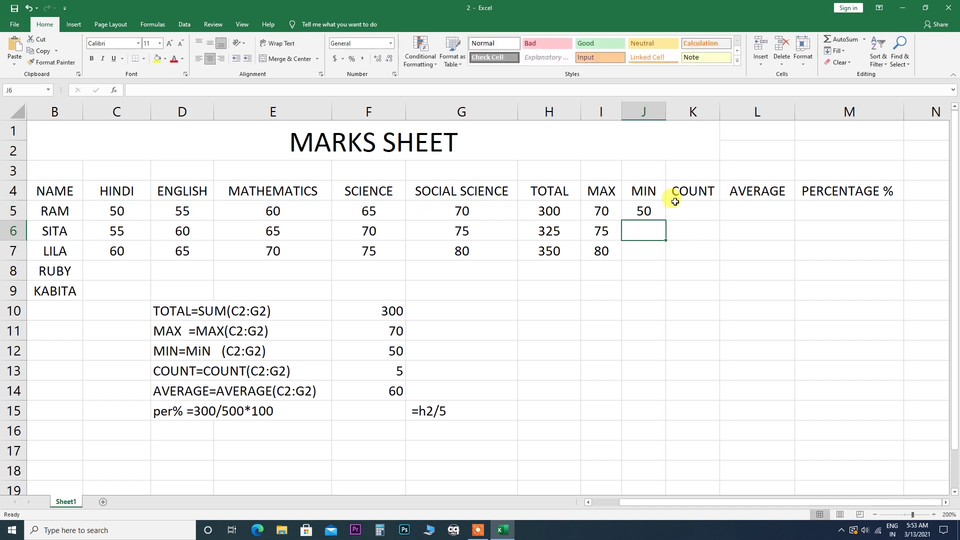
{"action": "left_click", "coordinate": [644, 209]}
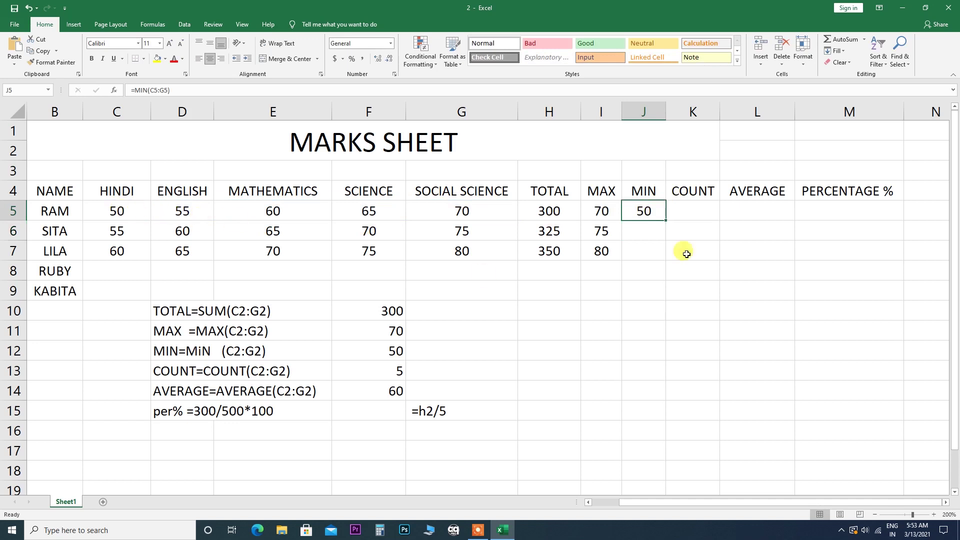
{"action": "left_click_drag", "start_coordinate": [666, 220], "coordinate": [661, 250]}
Enter =COUNT(C5:G5) in K5 and fill the formula down through K7 in the COUNT column.
{"action": "left_click", "coordinate": [701, 210]}
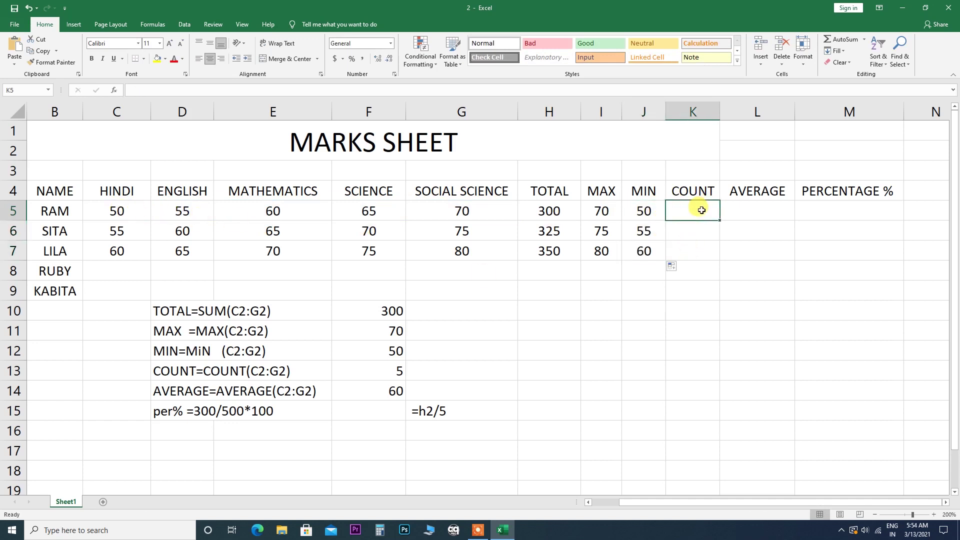
{"action": "type", "text": "=C"}
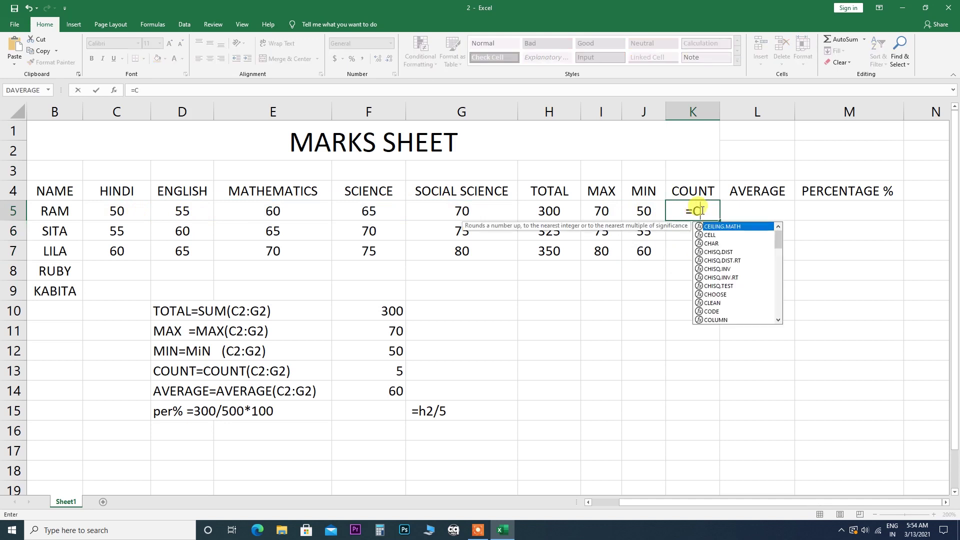
{"action": "type", "text": "OUNT"}
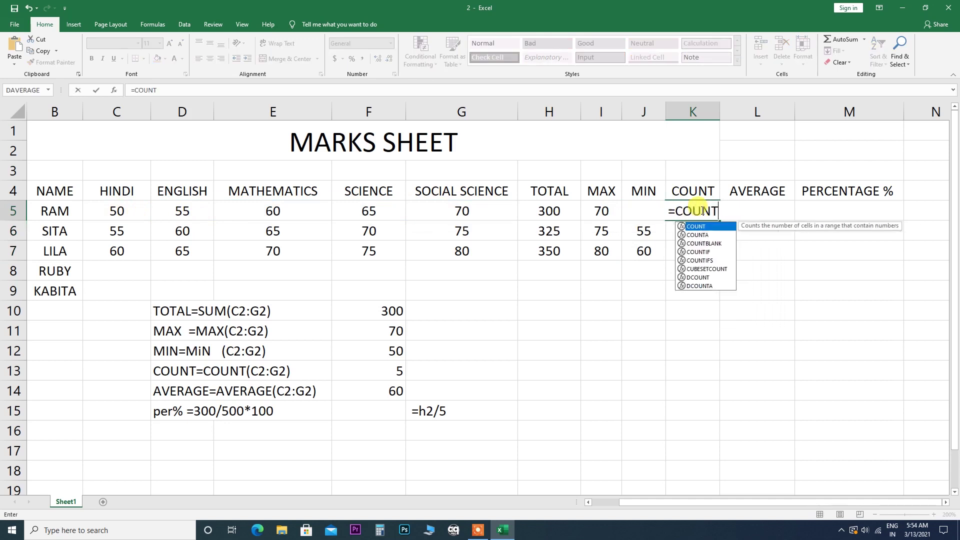
{"action": "type", "text": ")"}
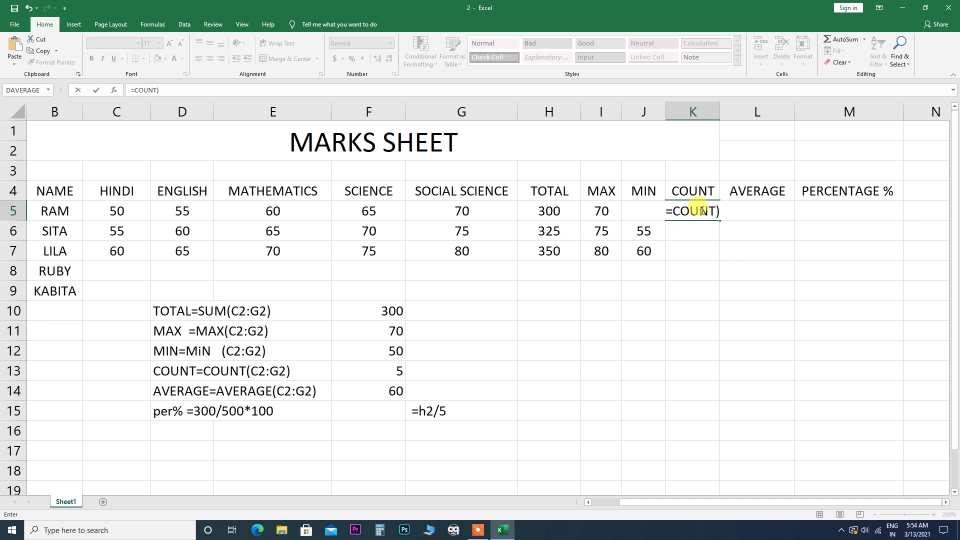
{"action": "key", "text": "BackSpace"}
{"action": "type", "text": "("}
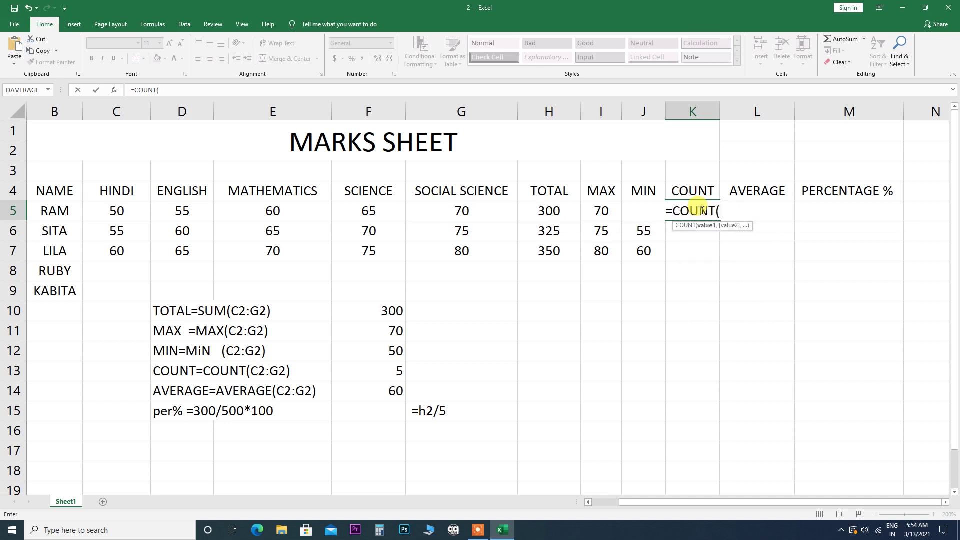
{"action": "left_click", "coordinate": [115, 212]}
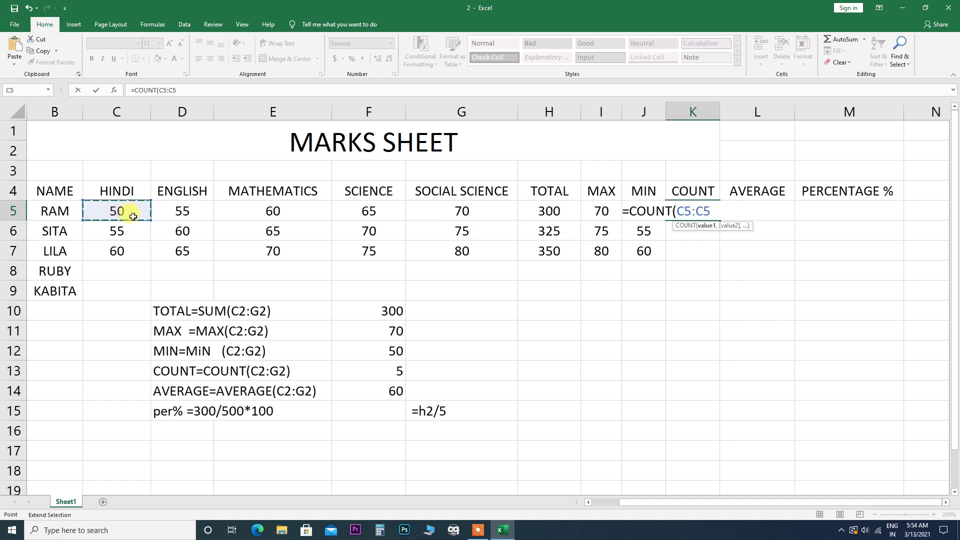
{"action": "left_click", "coordinate": [466, 211]}
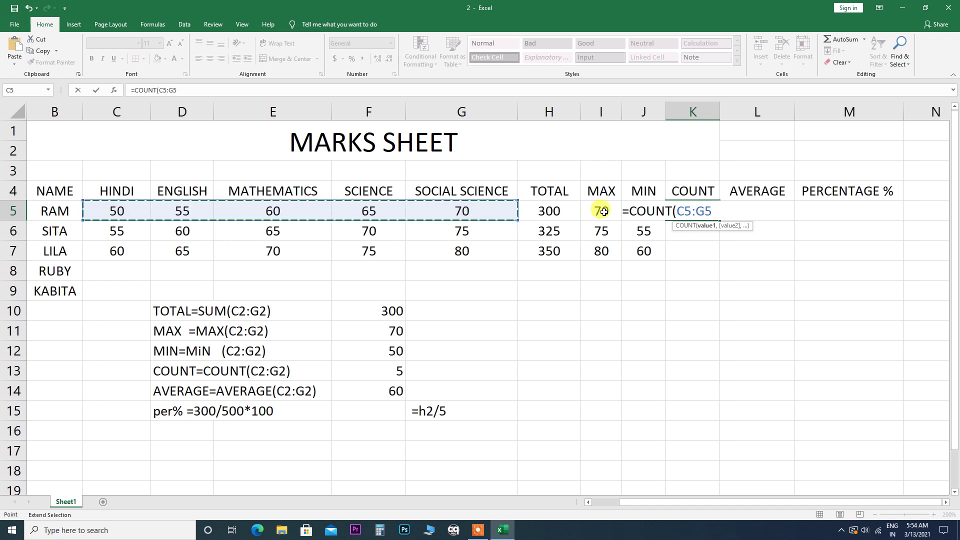
{"action": "type", "text": ")"}
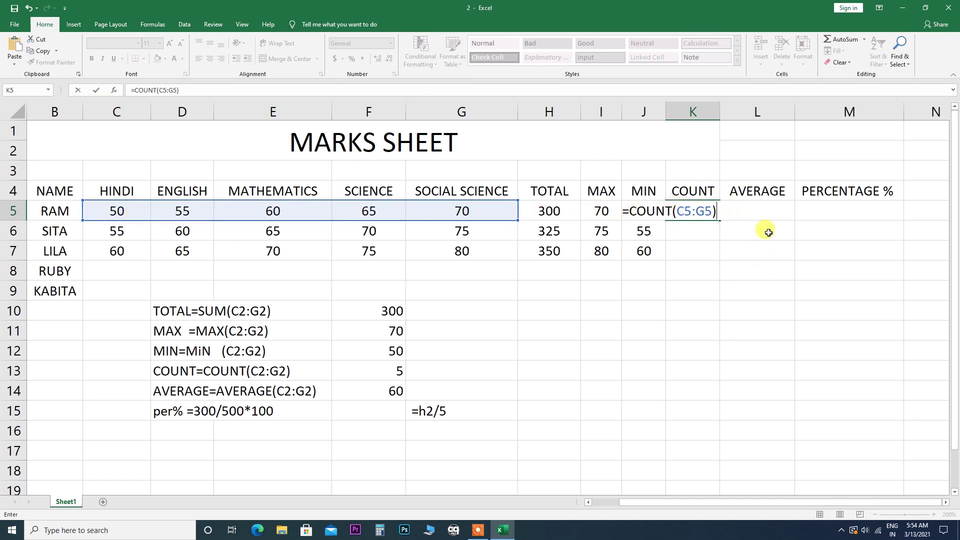
{"action": "key", "text": "Return"}
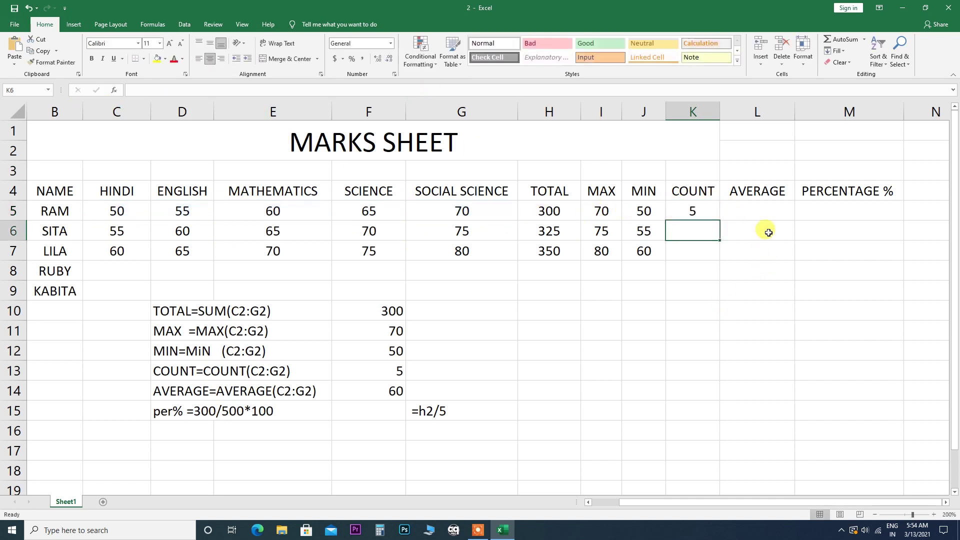
{"action": "left_click", "coordinate": [697, 209]}
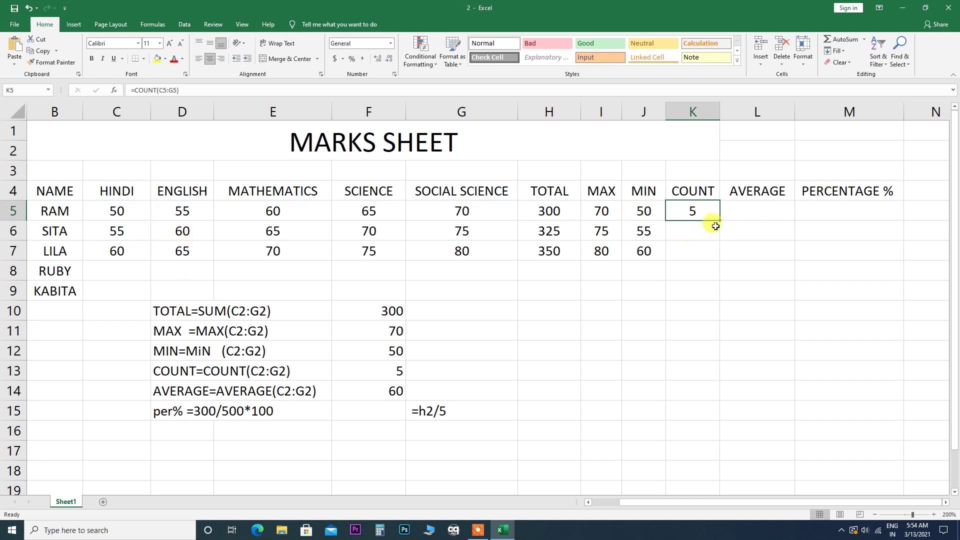
{"action": "left_click_drag", "start_coordinate": [720, 220], "coordinate": [707, 259]}
Begin an AVERAGE function formula in L5 of the AVERAGE column.
{"action": "left_click", "coordinate": [759, 213]}
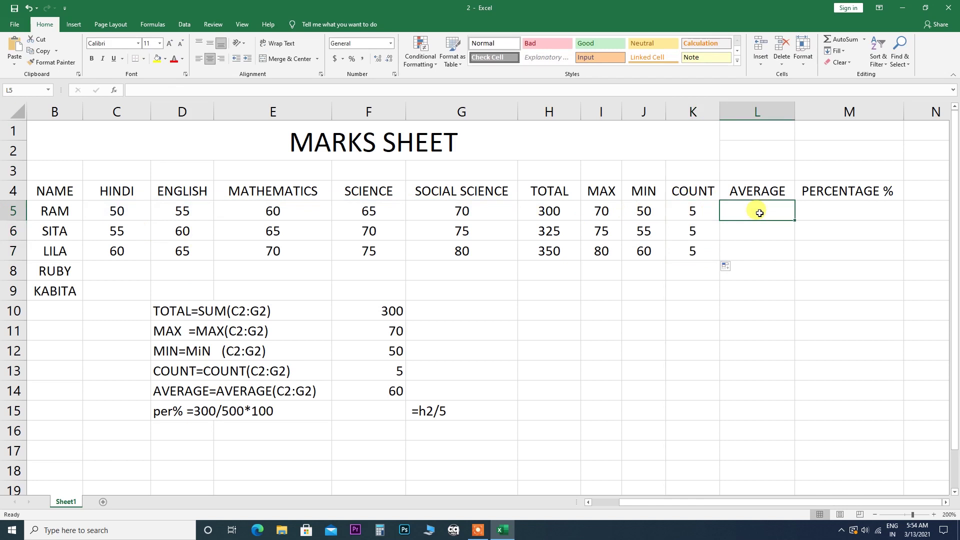
{"action": "type", "text": "=A"}
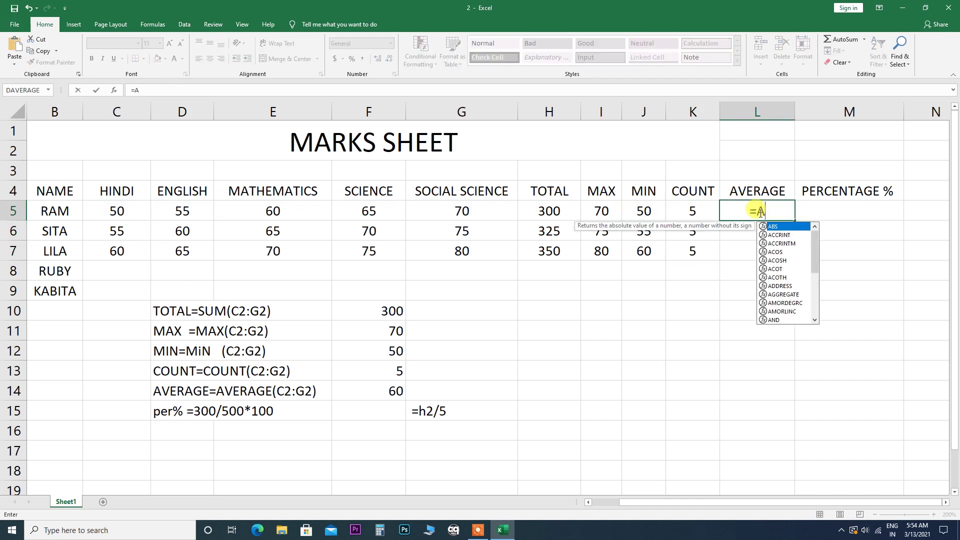
{"action": "type", "text": "VE"}
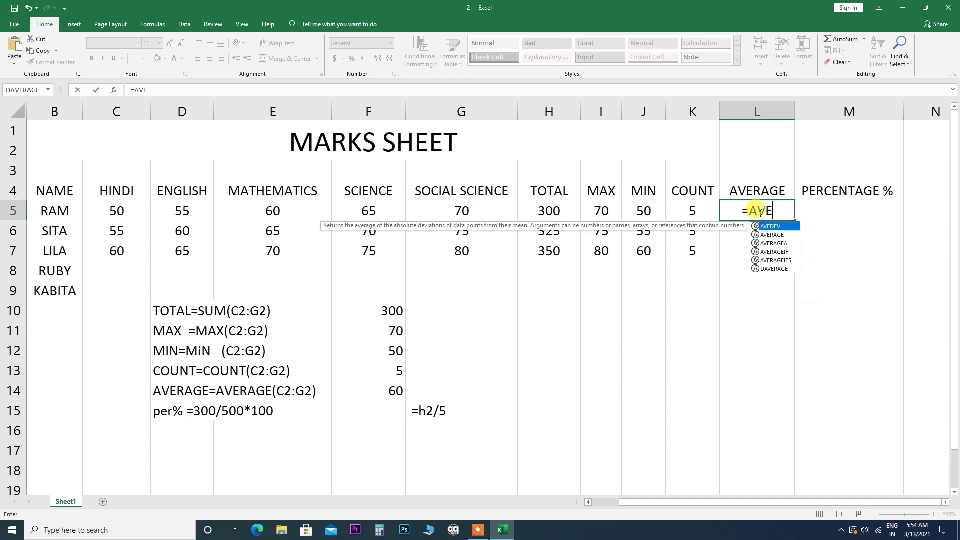
{"action": "double_click", "coordinate": [772, 235]}
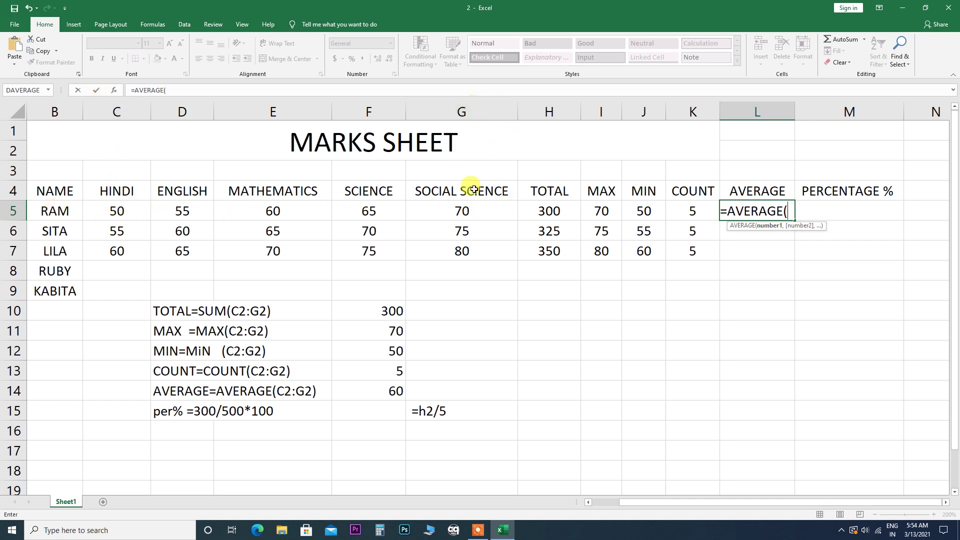
{"action": "left_click_drag", "start_coordinate": [118, 210], "coordinate": [491, 210]}
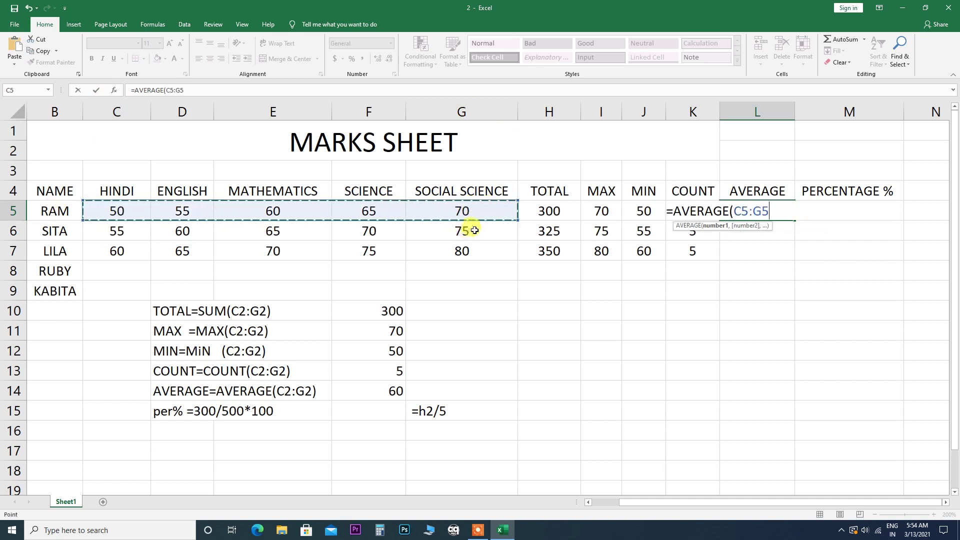
{"action": "key", "text": "BackSpace"}
{"action": "key", "text": "BackSpace"}
{"action": "key", "text": "BackSpace"}
{"action": "key", "text": "BackSpace"}
{"action": "key", "text": "BackSpace"}
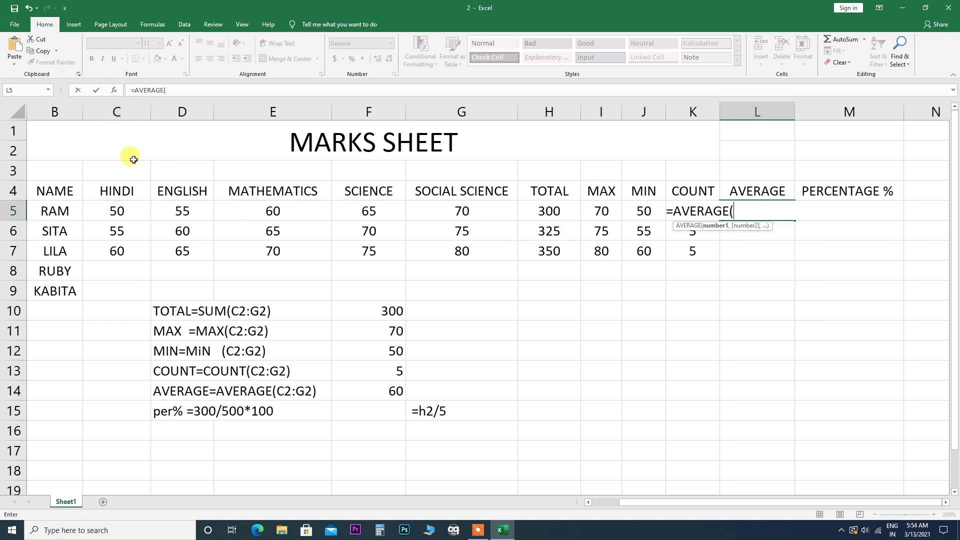
Complete the L5 formula as =AVERAGE(C5:G5) and fill it down through L7.
{"action": "type", "text": "C"}
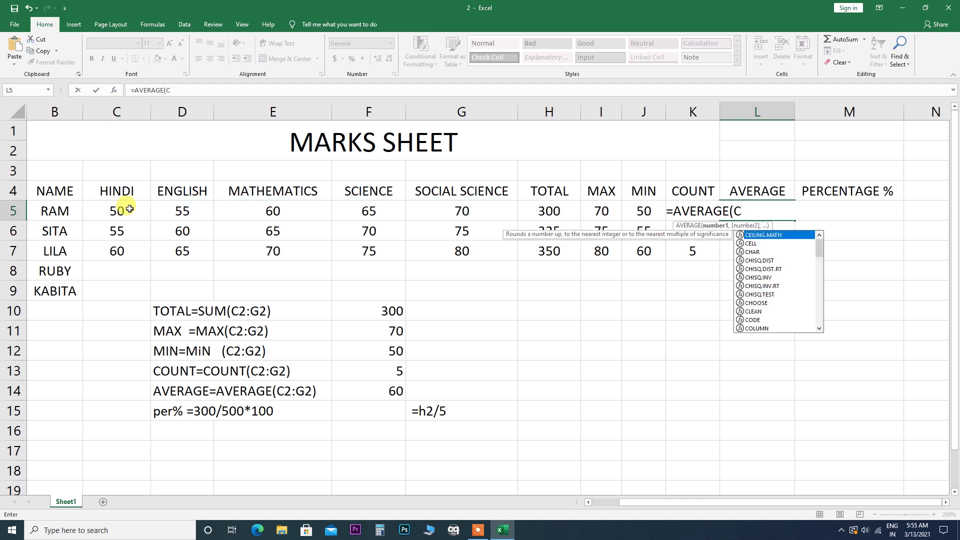
{"action": "type", "text": "5"}
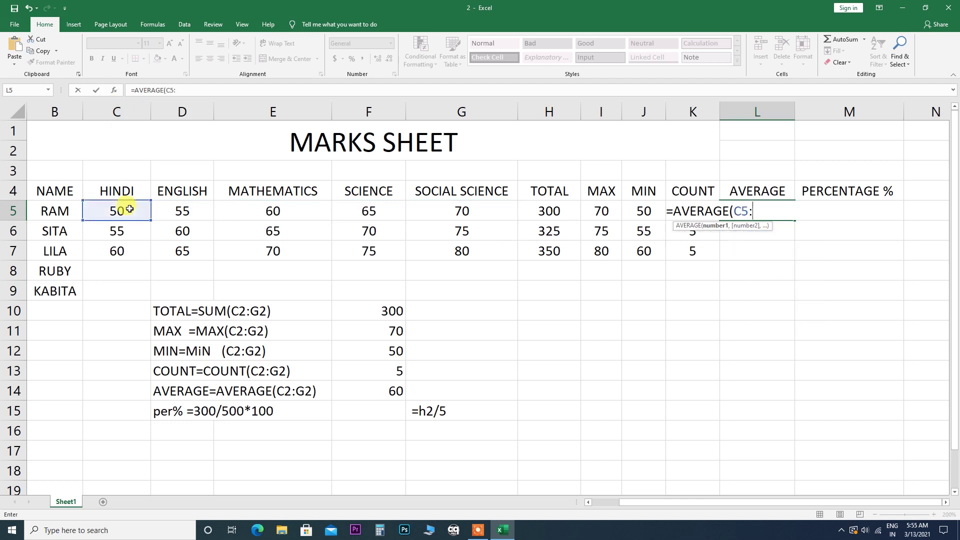
{"action": "type", "text": ":G5"}
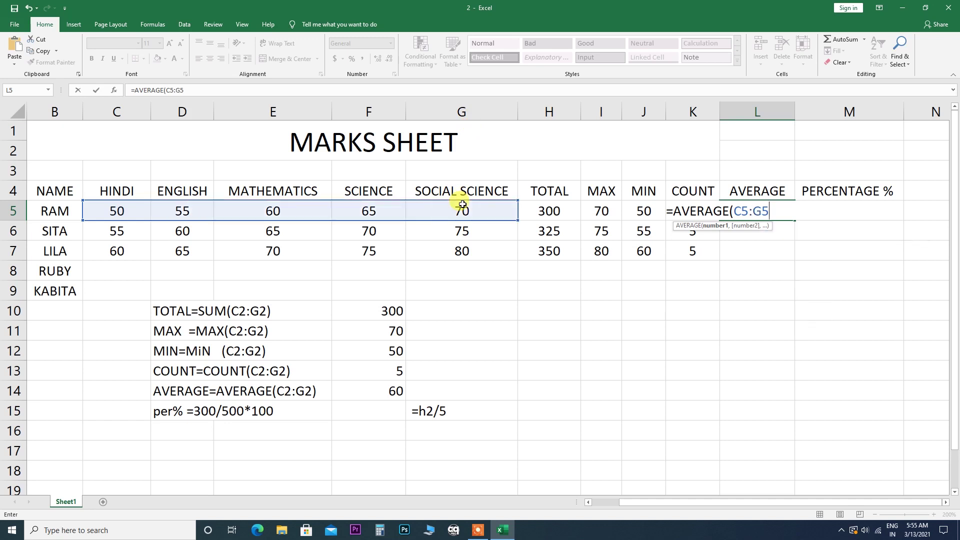
{"action": "type", "text": ")"}
{"action": "key", "text": "Return"}
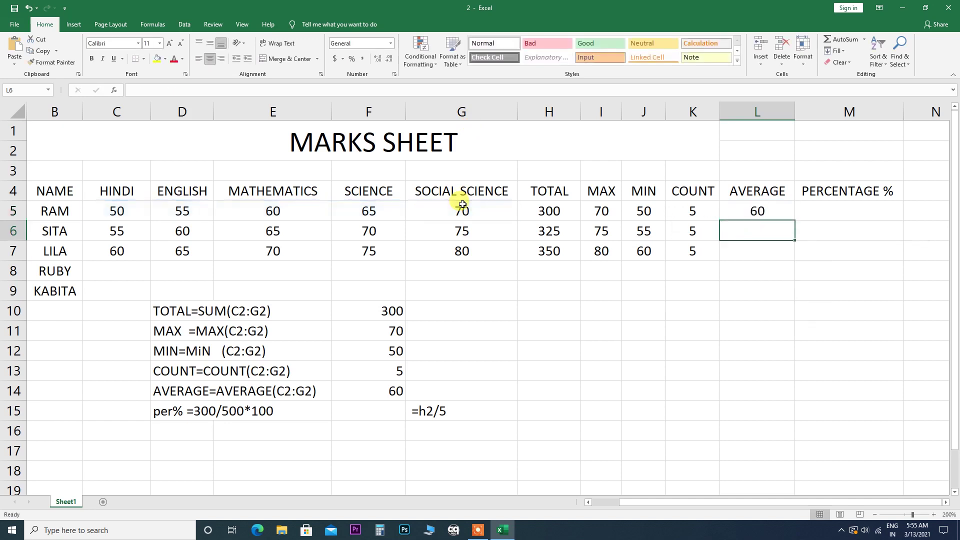
{"action": "left_click", "coordinate": [763, 210]}
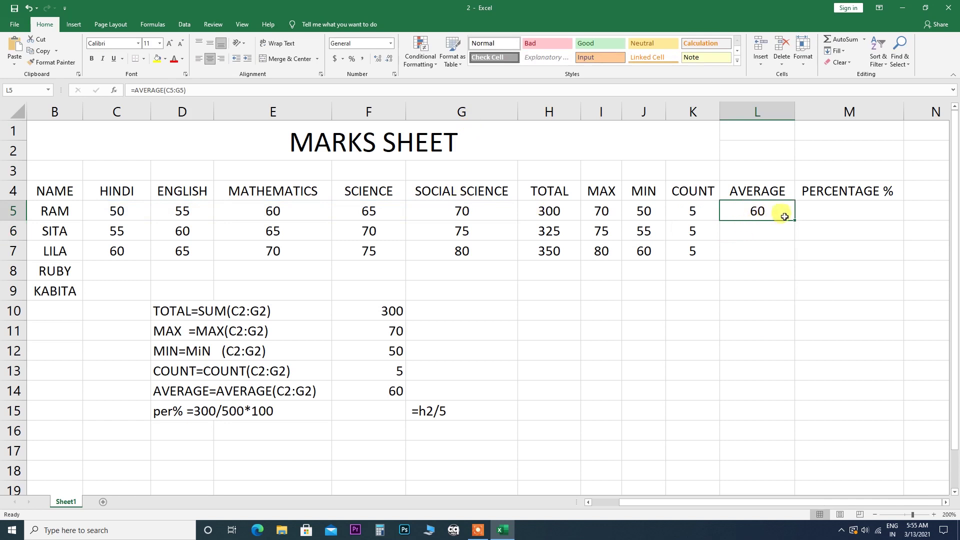
{"action": "left_click_drag", "start_coordinate": [795, 221], "coordinate": [789, 254]}
Enter =H5/5 in M5 and fill the formula down through M7 in the PERCENTAGE % column.
{"action": "left_click", "coordinate": [827, 209]}
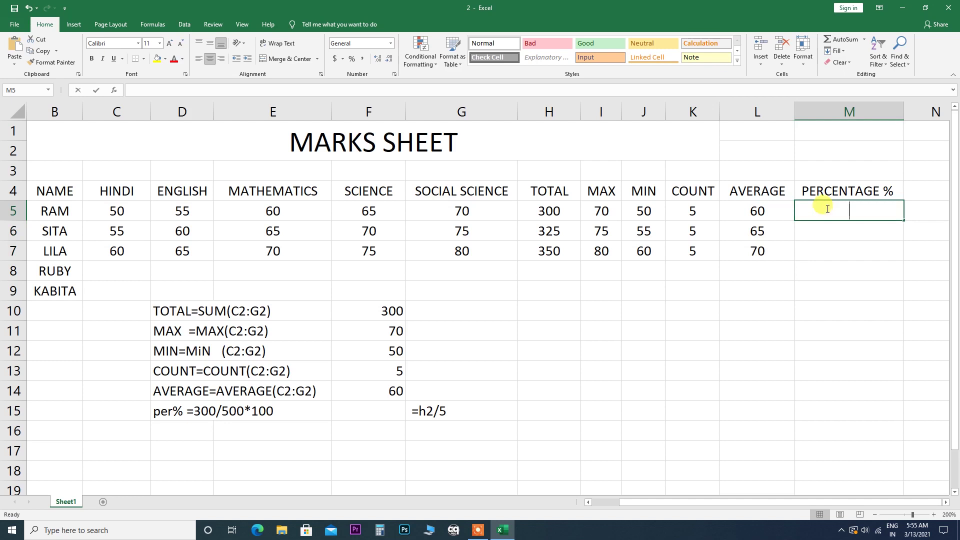
{"action": "type", "text": "="}
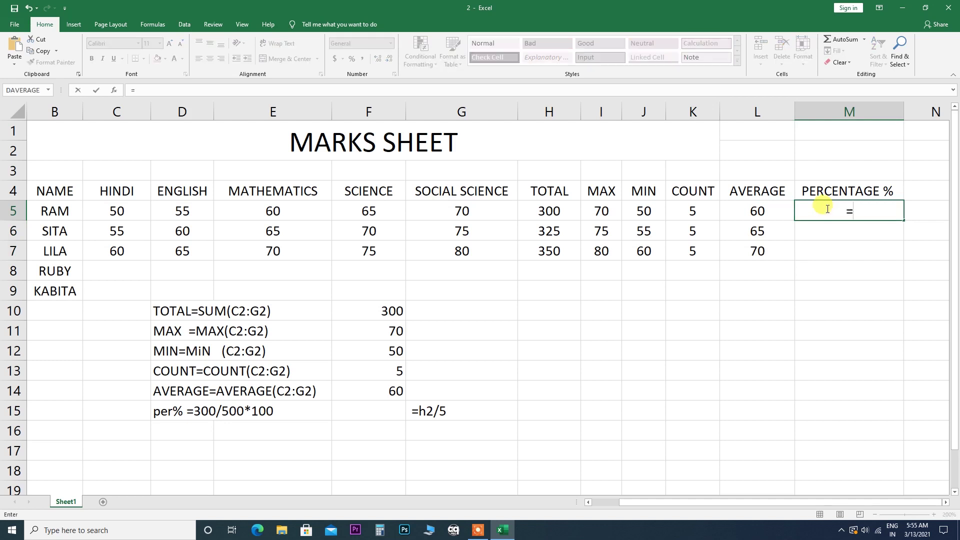
{"action": "left_click", "coordinate": [546, 214]}
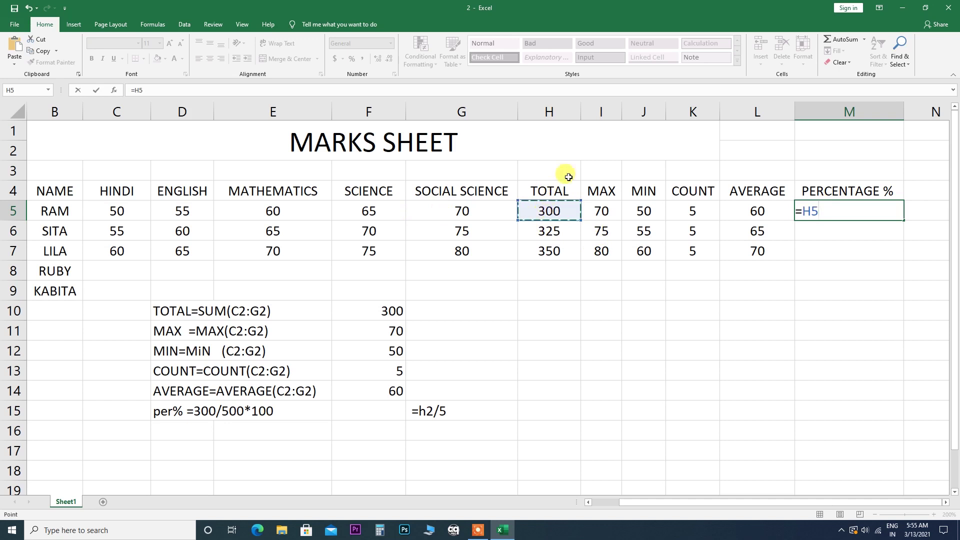
{"action": "type", "text": "/5"}
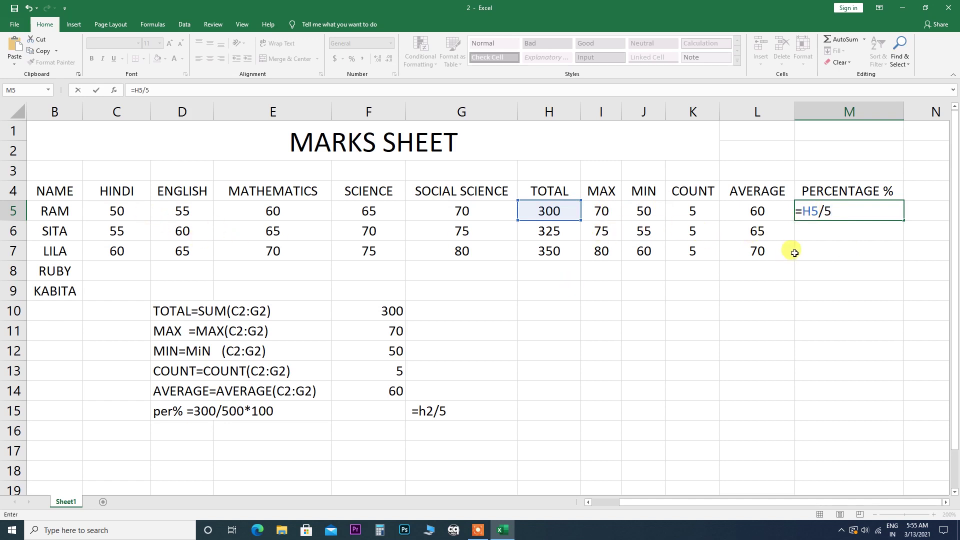
{"action": "key", "text": "Return"}
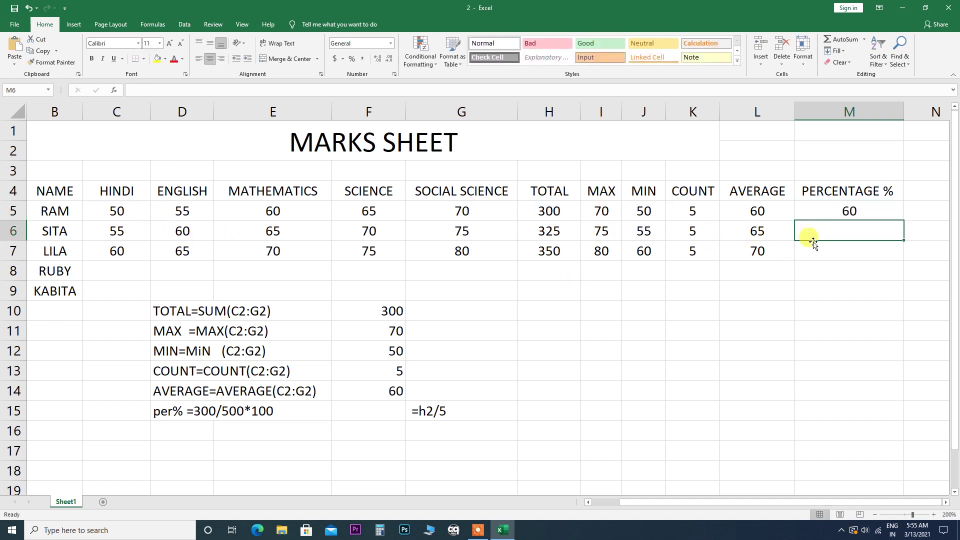
{"action": "left_click", "coordinate": [874, 210]}
{"action": "left_click_drag", "start_coordinate": [904, 220], "coordinate": [890, 251]}
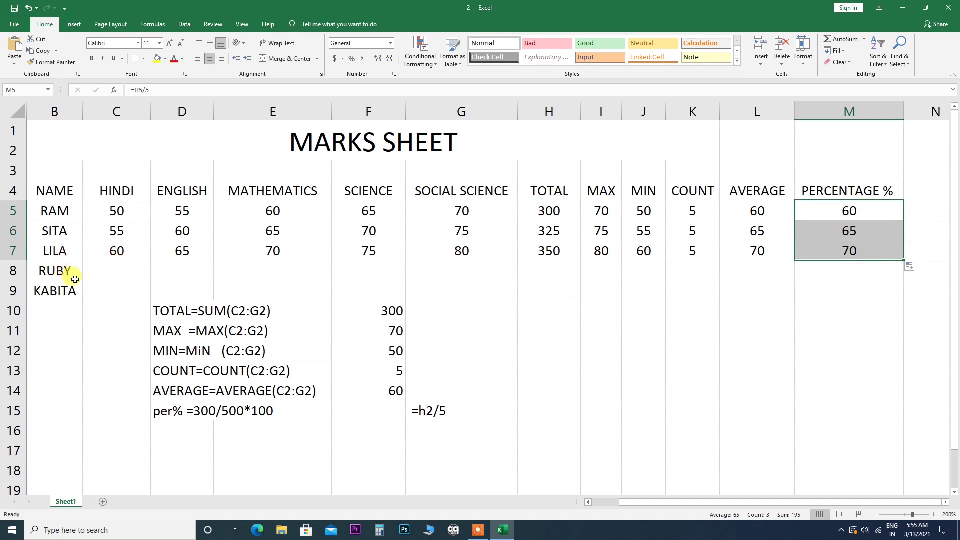
Enter the row 8 student's marks in C8:G8 as 45, 78, 90, 45 and 56.
{"action": "left_click", "coordinate": [121, 274]}
{"action": "type", "text": "45"}
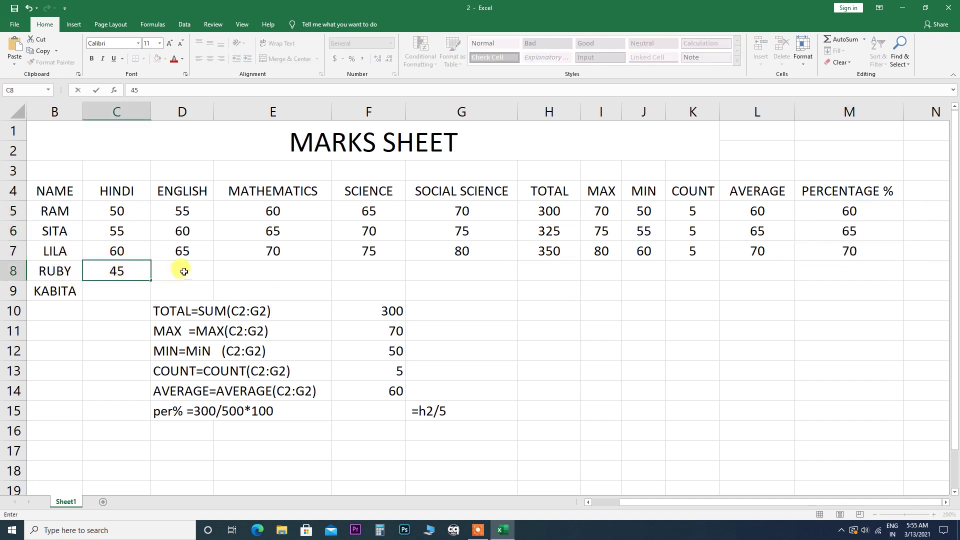
{"action": "left_click", "coordinate": [186, 270]}
{"action": "type", "text": "78"}
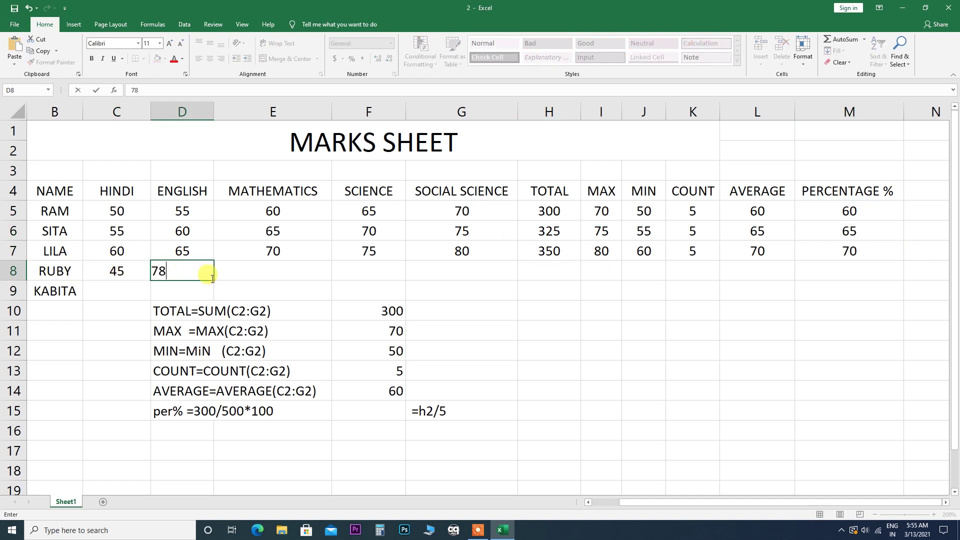
{"action": "left_click", "coordinate": [260, 274]}
{"action": "type", "text": "90"}
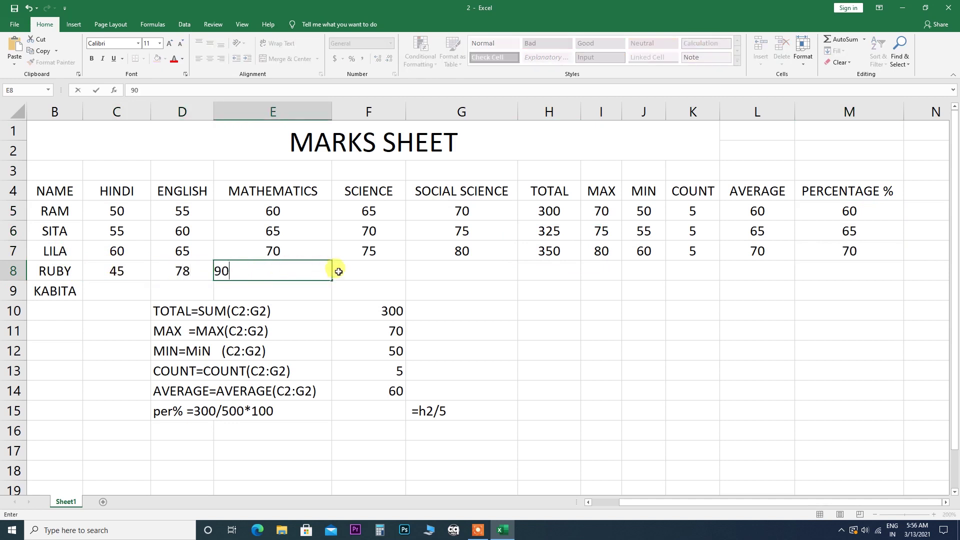
{"action": "left_click", "coordinate": [363, 273]}
{"action": "type", "text": "45"}
{"action": "left_click", "coordinate": [475, 270]}
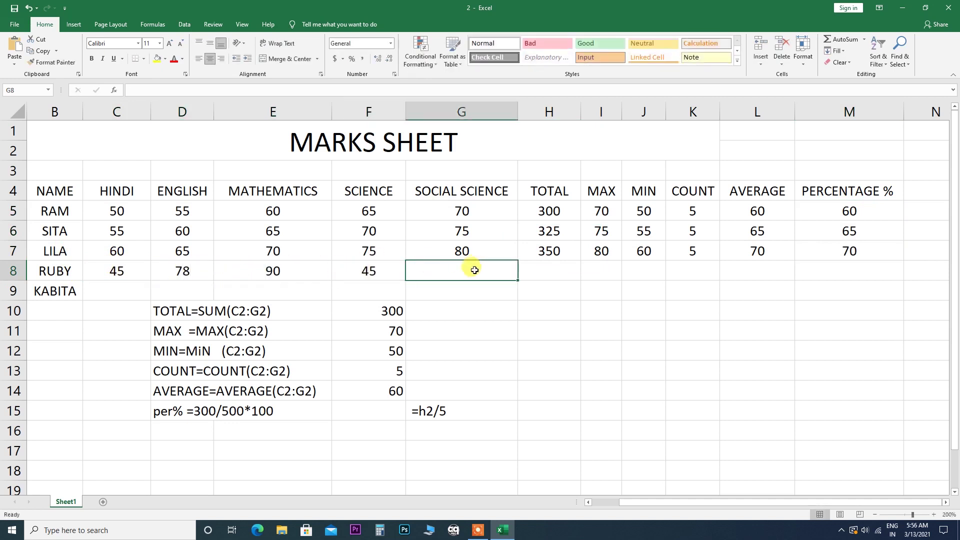
{"action": "type", "text": "56"}
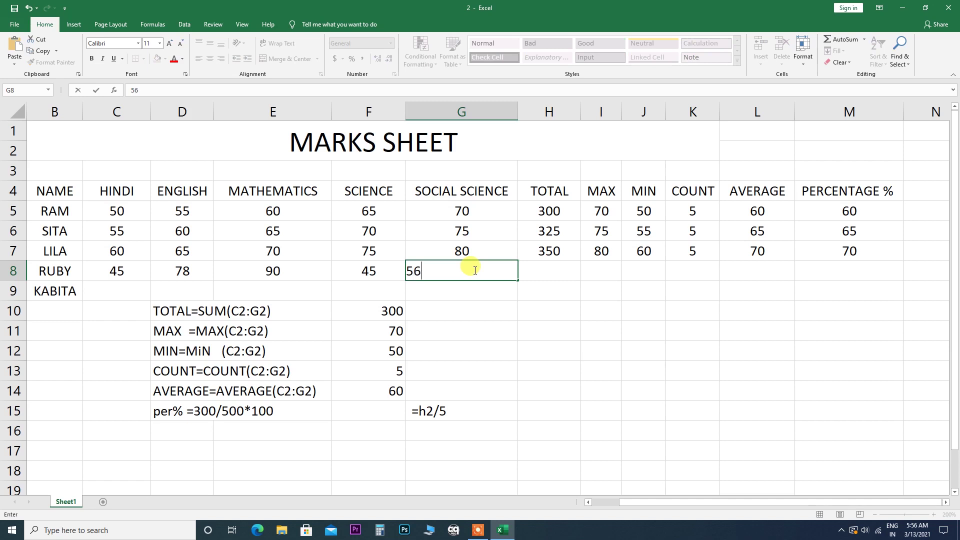
Enter the row 9 student's marks in C9:G9 as 34, 56, 7, 99 and 67.
{"action": "left_click", "coordinate": [122, 292]}
{"action": "type", "text": "34"}
{"action": "left_click", "coordinate": [193, 286]}
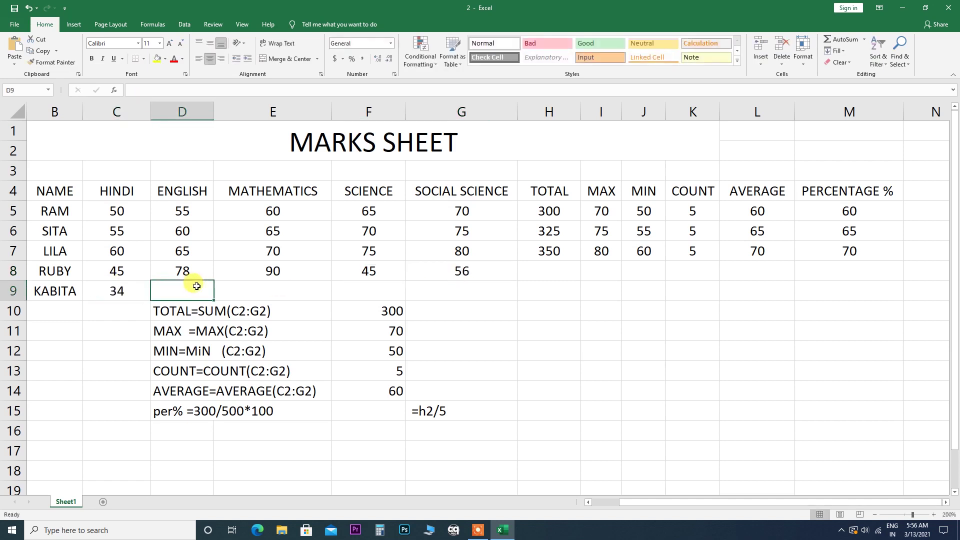
{"action": "type", "text": "56"}
{"action": "left_click", "coordinate": [279, 285]}
{"action": "type", "text": "7"}
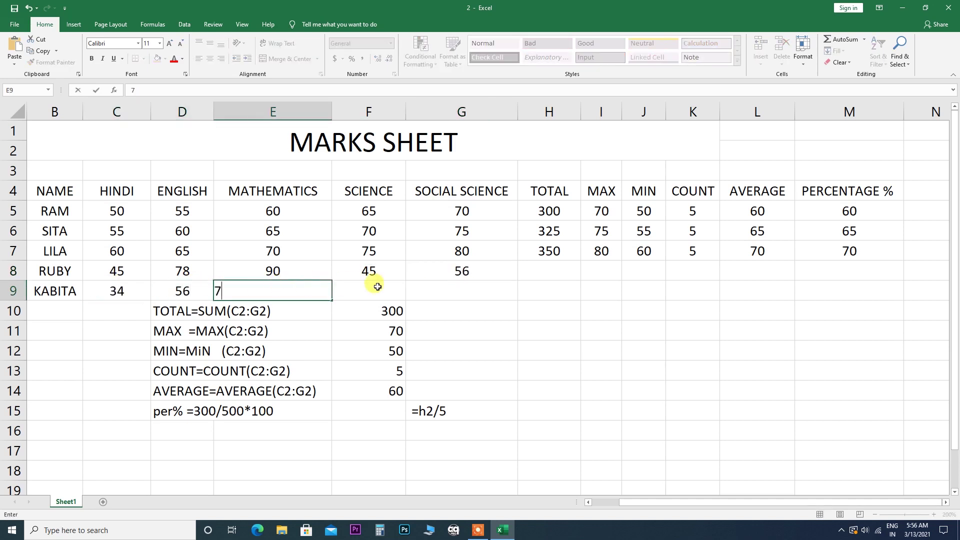
{"action": "left_click", "coordinate": [383, 286]}
{"action": "type", "text": "99"}
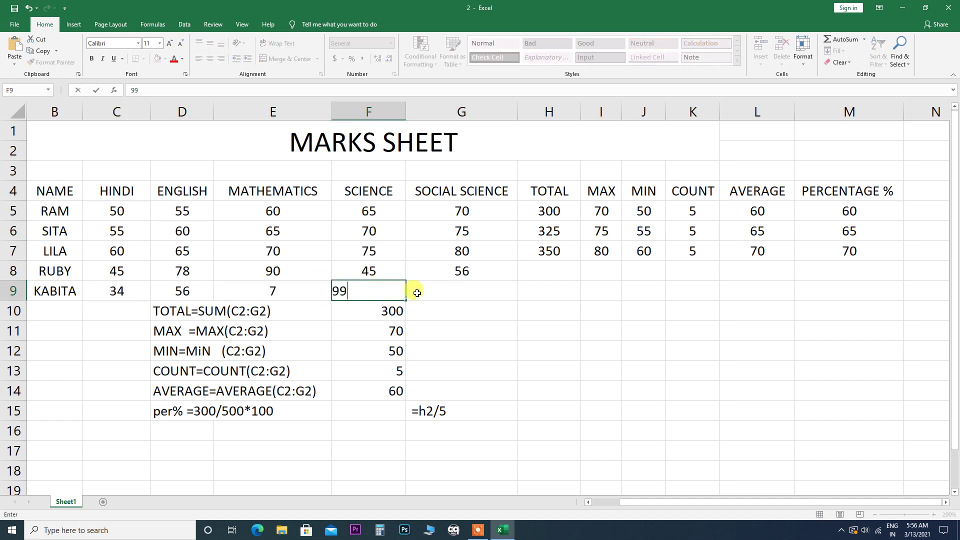
{"action": "left_click", "coordinate": [456, 286]}
{"action": "type", "text": "67"}
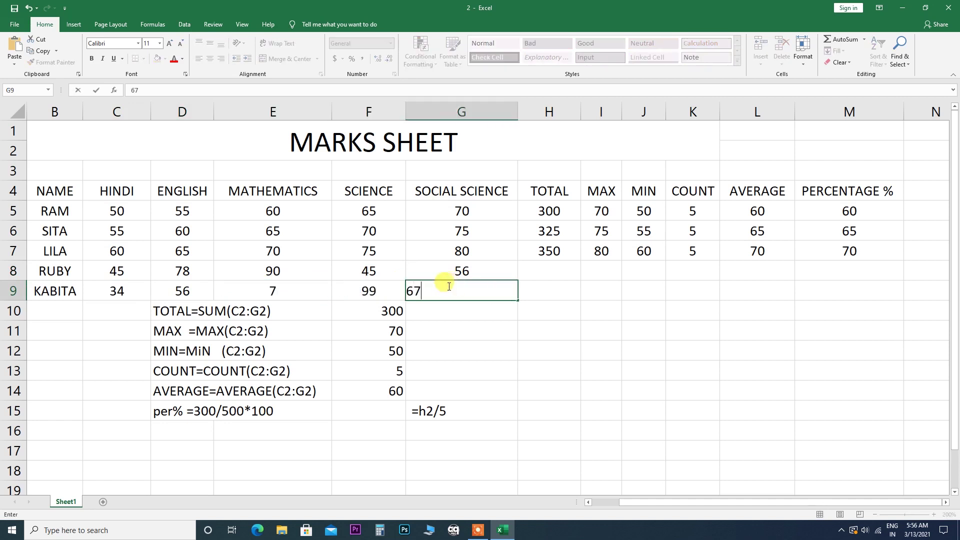
Fill the TOTAL and MAX formulas from row 7 down through row 9.
{"action": "left_click", "coordinate": [576, 253]}
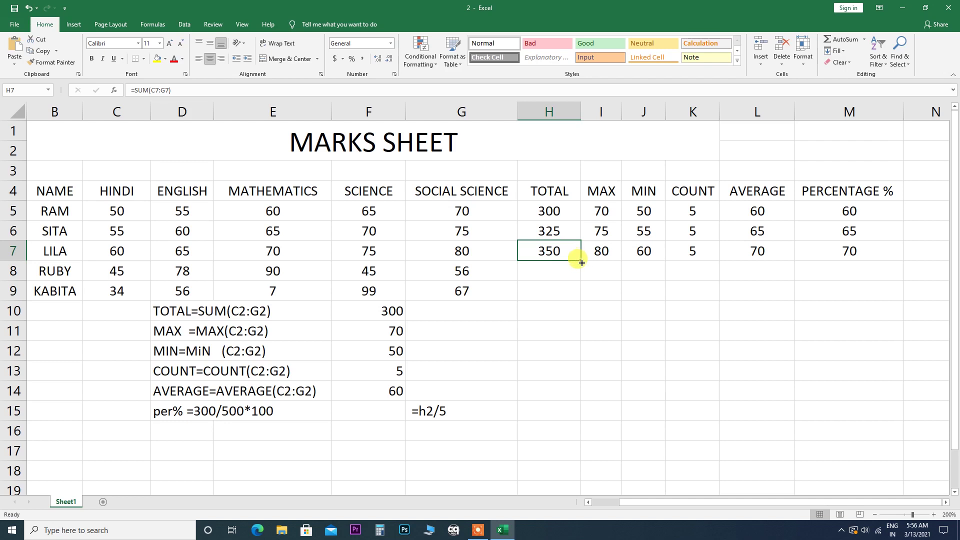
{"action": "left_click_drag", "start_coordinate": [579, 261], "coordinate": [577, 296]}
{"action": "left_click", "coordinate": [619, 256]}
{"action": "left_click_drag", "start_coordinate": [621, 259], "coordinate": [621, 303]}
Fill the MIN and COUNT formulas from J7 and K7 down through row 9.
{"action": "left_click", "coordinate": [643, 250]}
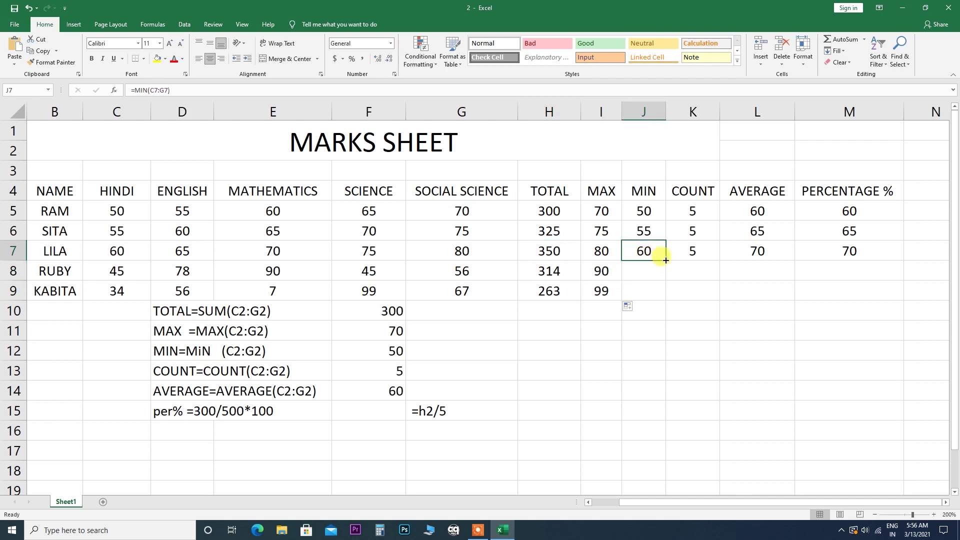
{"action": "left_click_drag", "start_coordinate": [666, 260], "coordinate": [669, 299]}
{"action": "left_click", "coordinate": [690, 252]}
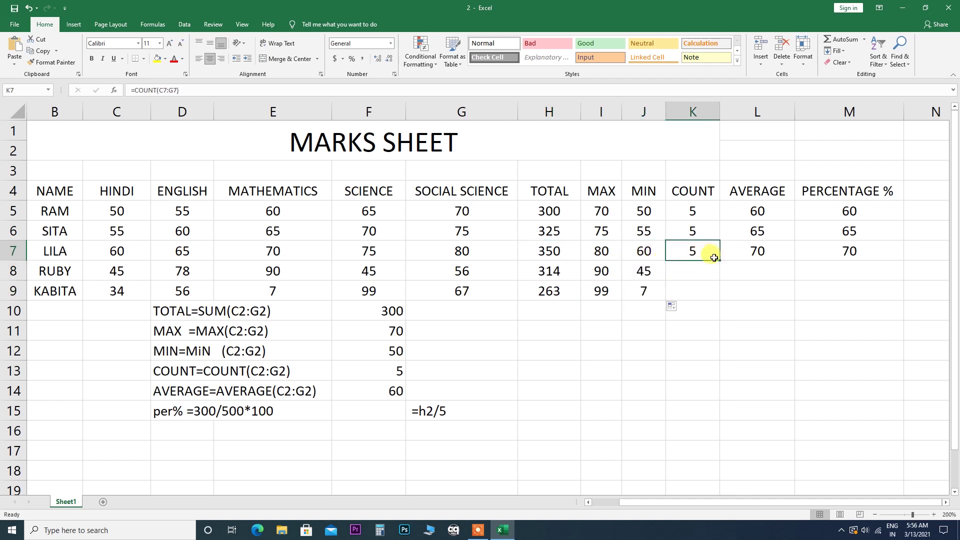
{"action": "left_click_drag", "start_coordinate": [720, 260], "coordinate": [713, 300]}
Extend the AVERAGE and PERCENTAGE % formulas in columns L and M down through row 9.
{"action": "left_click", "coordinate": [757, 252]}
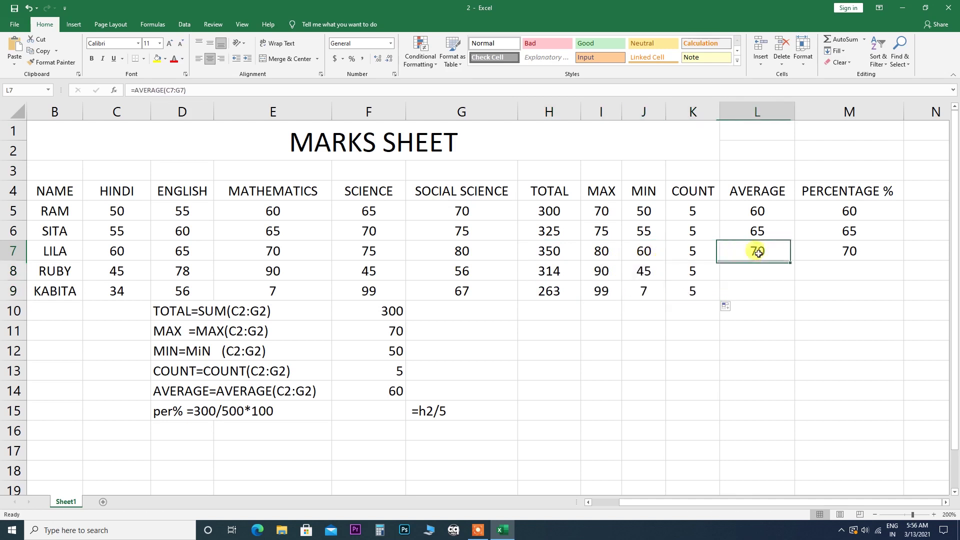
{"action": "left_click_drag", "start_coordinate": [787, 260], "coordinate": [789, 283]}
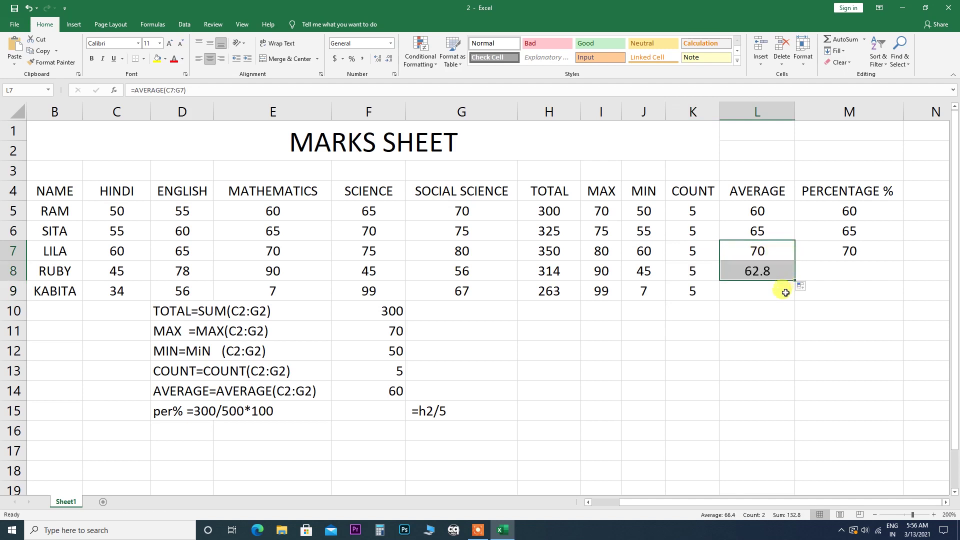
{"action": "left_click", "coordinate": [796, 283]}
{"action": "left_click", "coordinate": [771, 275]}
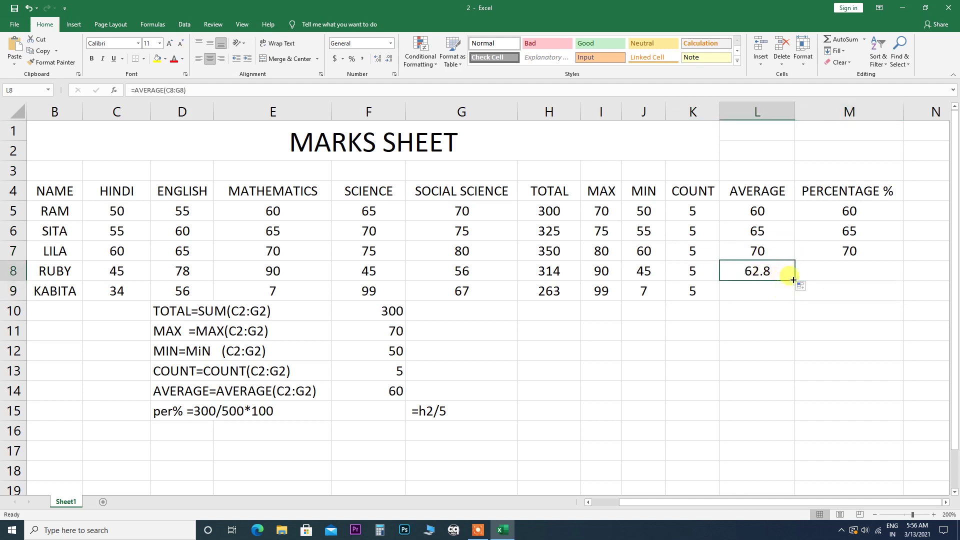
{"action": "left_click_drag", "start_coordinate": [793, 290], "coordinate": [792, 301]}
{"action": "left_click", "coordinate": [822, 250]}
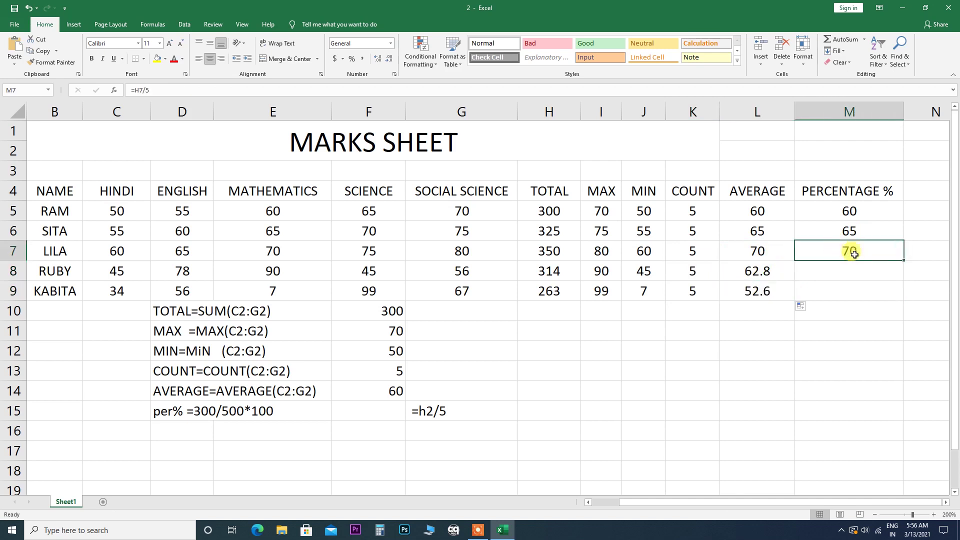
{"action": "left_click_drag", "start_coordinate": [898, 261], "coordinate": [890, 296]}
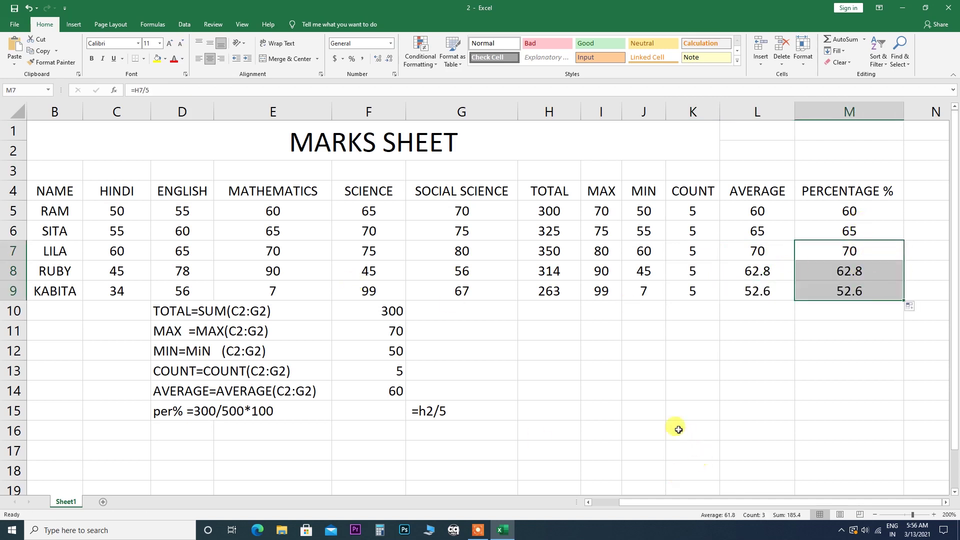
Enter 3 in the empty cell I13 below the marks table.
{"action": "left_click", "coordinate": [599, 376]}
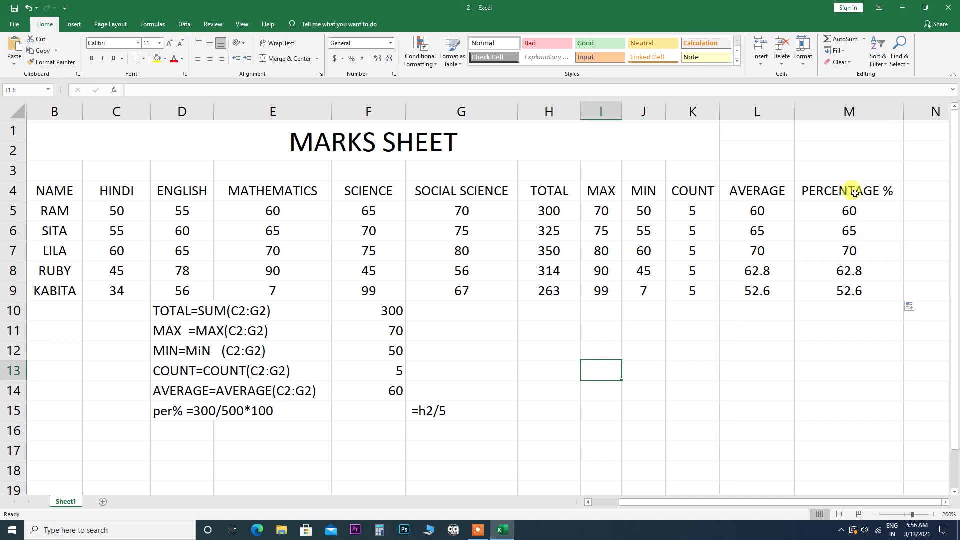
{"action": "type", "text": "3"}
{"action": "right_click", "coordinate": [763, 314]}
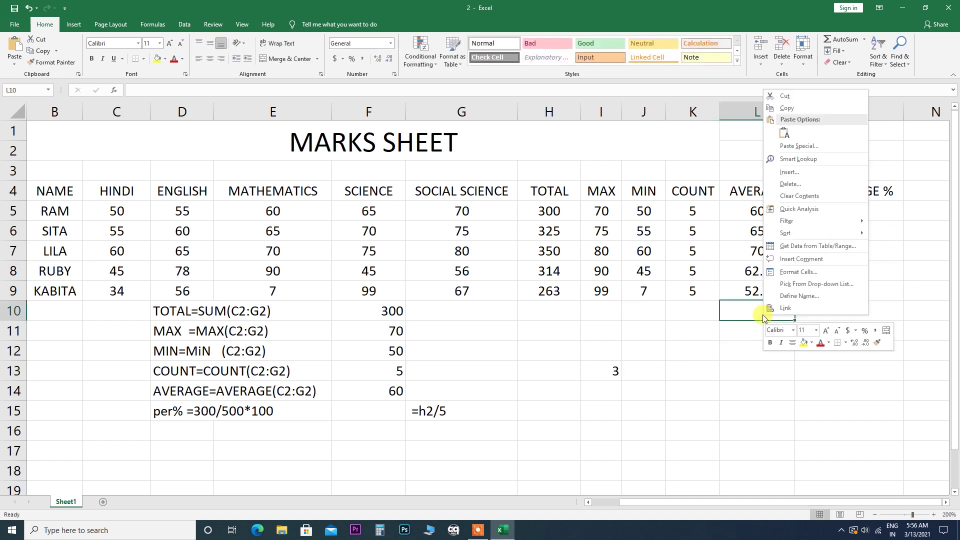
{"action": "left_click", "coordinate": [693, 350]}
{"action": "right_click", "coordinate": [611, 383]}
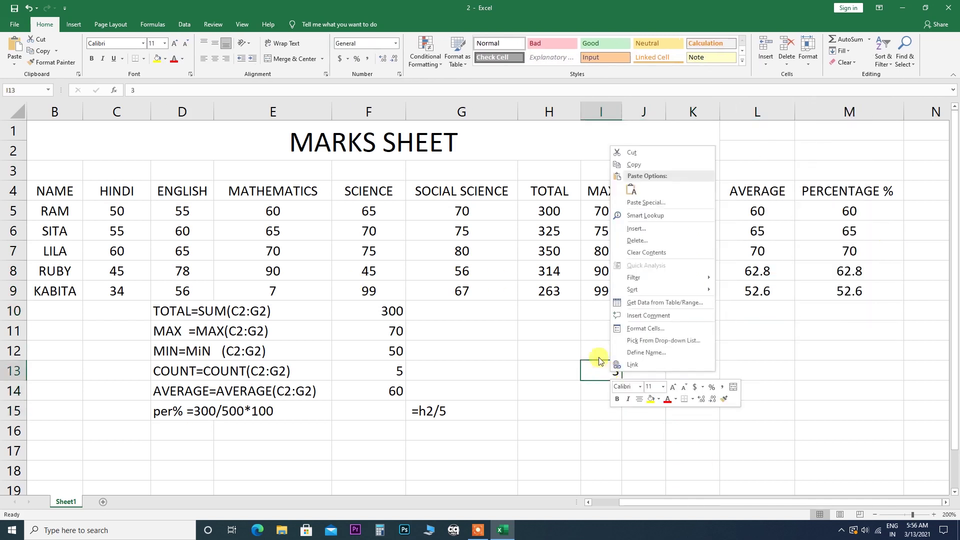
{"action": "right_click", "coordinate": [494, 279]}
{"action": "left_click_drag", "start_coordinate": [700, 359], "coordinate": [713, 364]}
{"action": "right_click", "coordinate": [668, 365]}
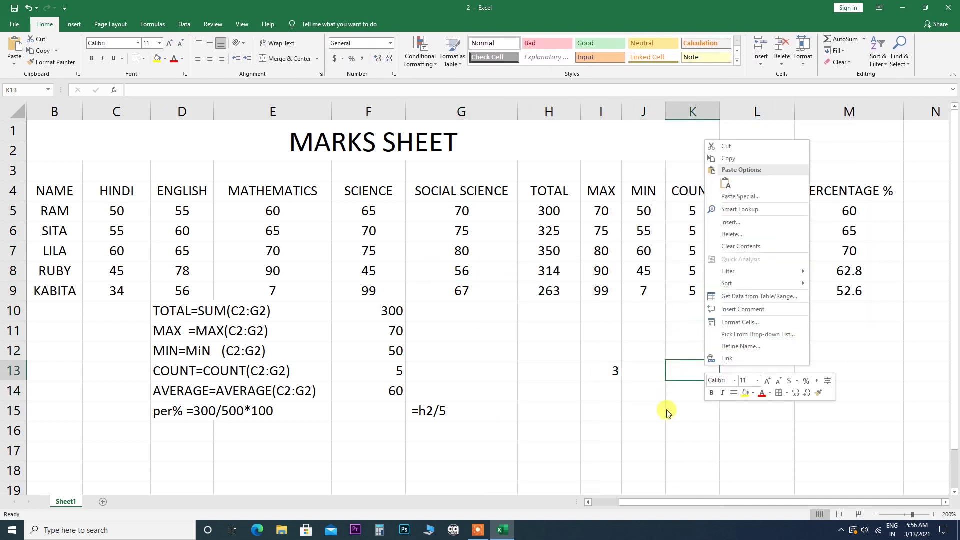
{"action": "left_click", "coordinate": [650, 415]}
{"action": "right_click", "coordinate": [652, 418]}
{"action": "key", "text": "Escape"}
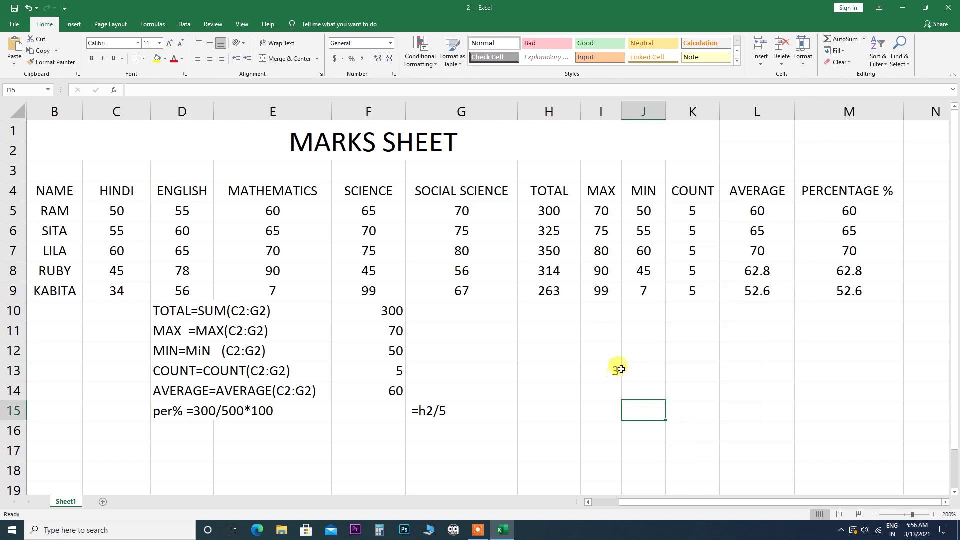
Change the value in I13 to 300.
{"action": "left_click", "coordinate": [589, 376]}
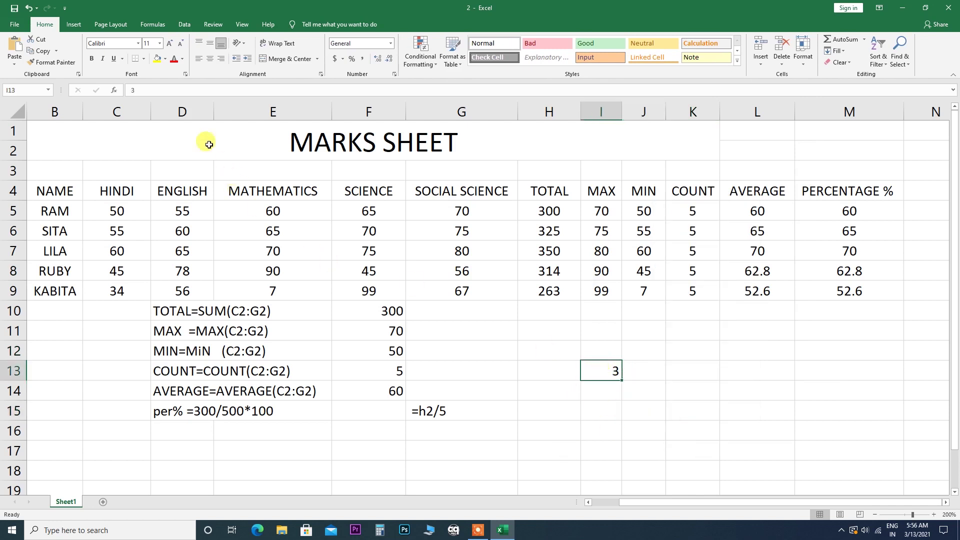
{"action": "left_click", "coordinate": [155, 88]}
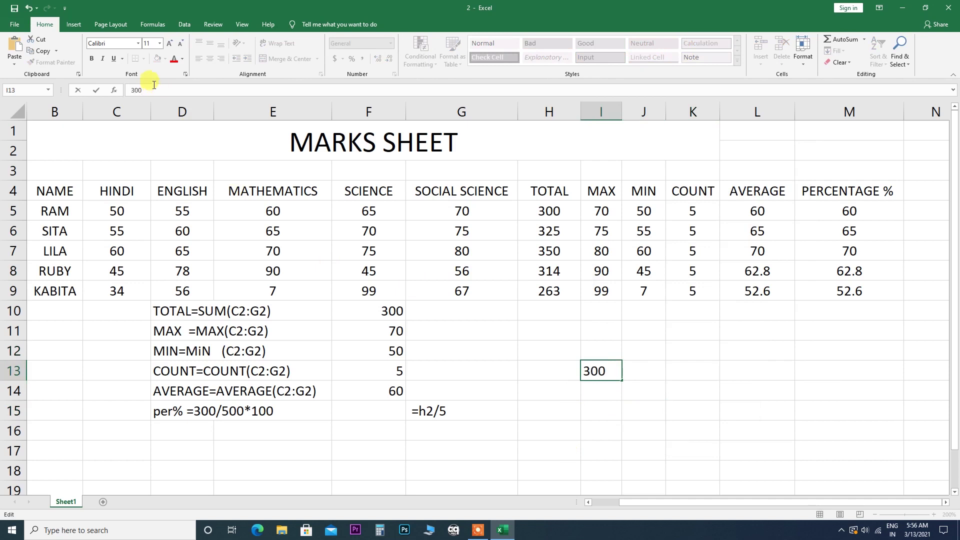
{"action": "type", "text": "00"}
Enter the example percentage formula =I13/5 in J13, beside the sample total of 300.
{"action": "left_click", "coordinate": [629, 365]}
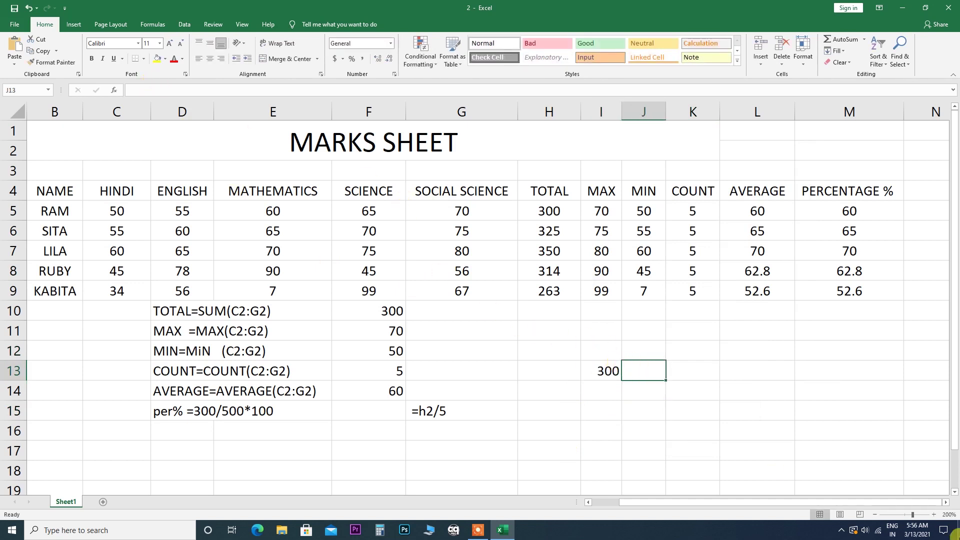
{"action": "left_click", "coordinate": [934, 515]}
{"action": "left_click", "coordinate": [933, 515]}
{"action": "left_click", "coordinate": [934, 515]}
{"action": "left_click", "coordinate": [934, 514]}
{"action": "left_click", "coordinate": [934, 515]}
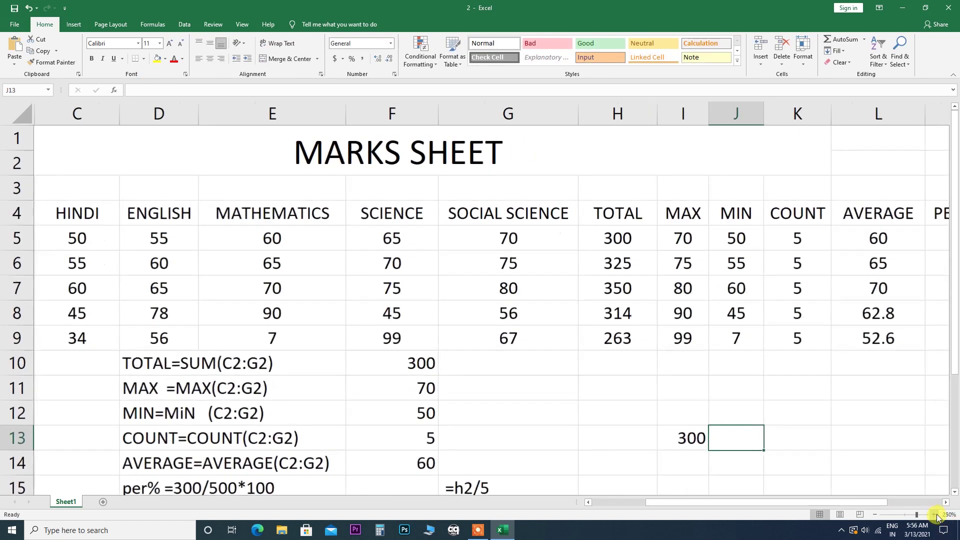
{"action": "left_click_drag", "start_coordinate": [769, 503], "coordinate": [825, 503]}
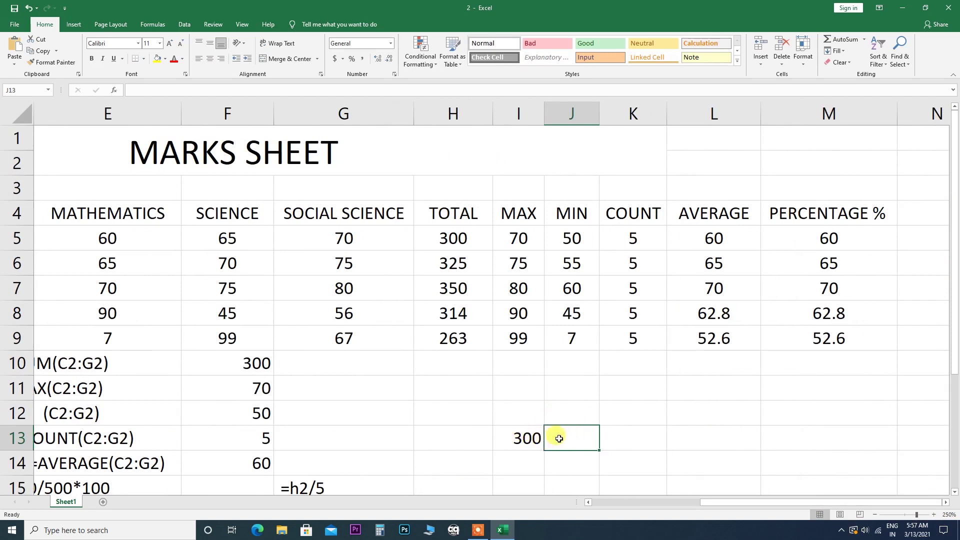
{"action": "type", "text": "="}
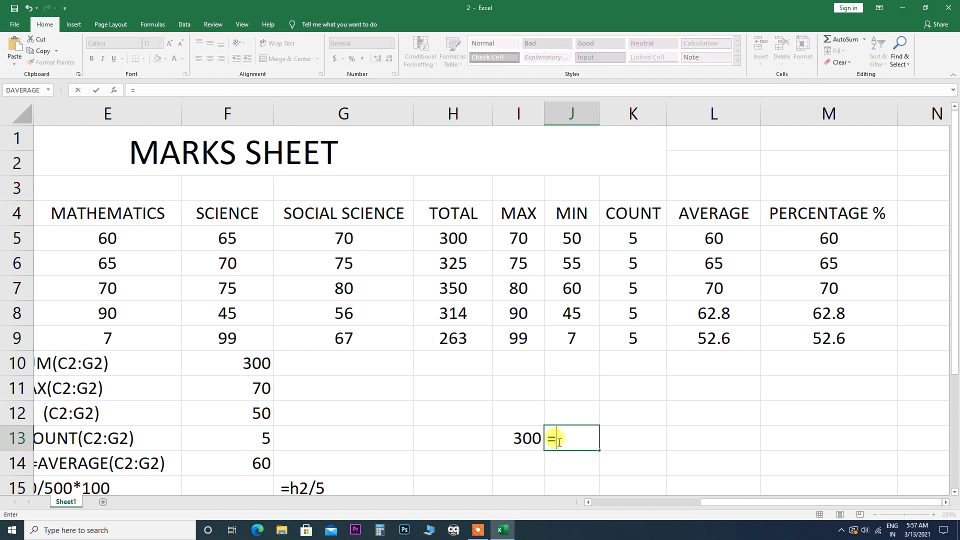
{"action": "left_click", "coordinate": [530, 439]}
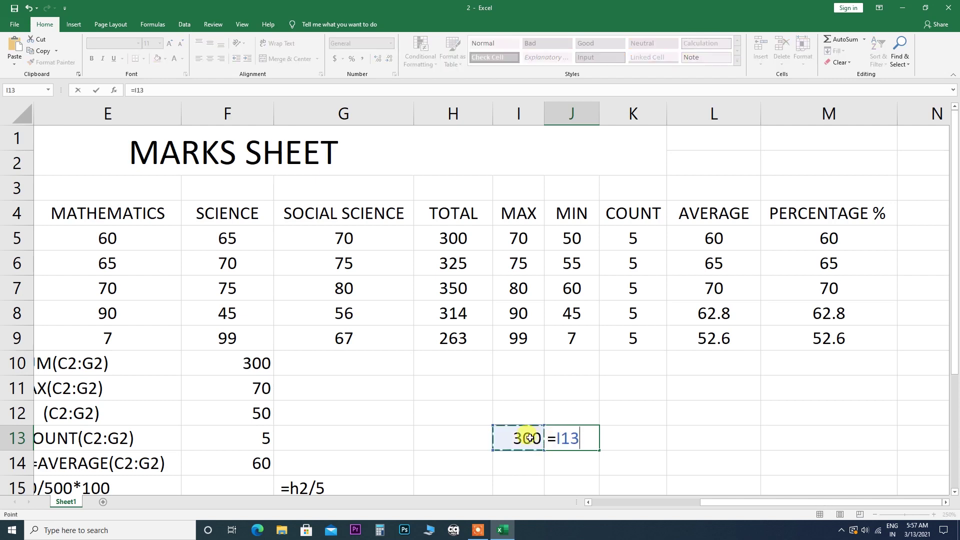
{"action": "type", "text": "/"}
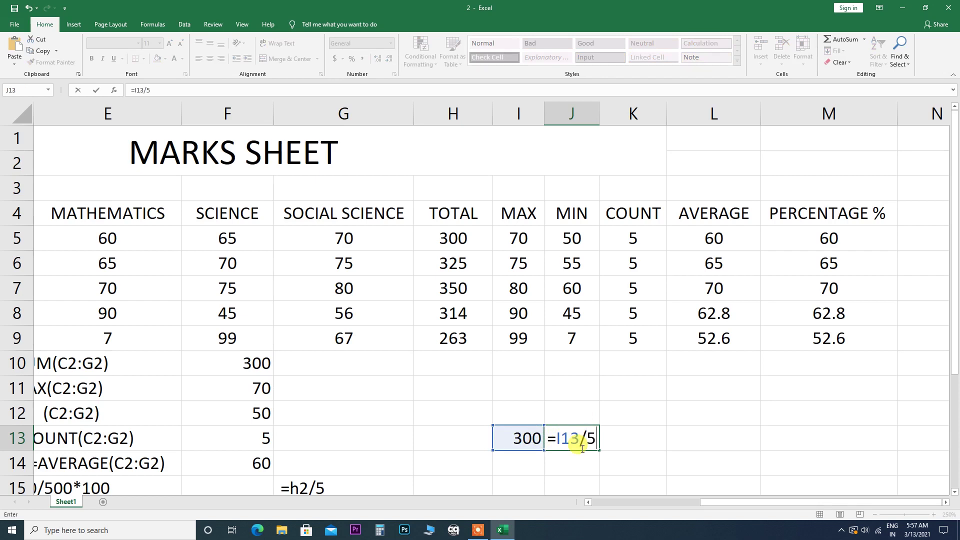
{"action": "type", "text": "5"}
{"action": "key", "text": "Return"}
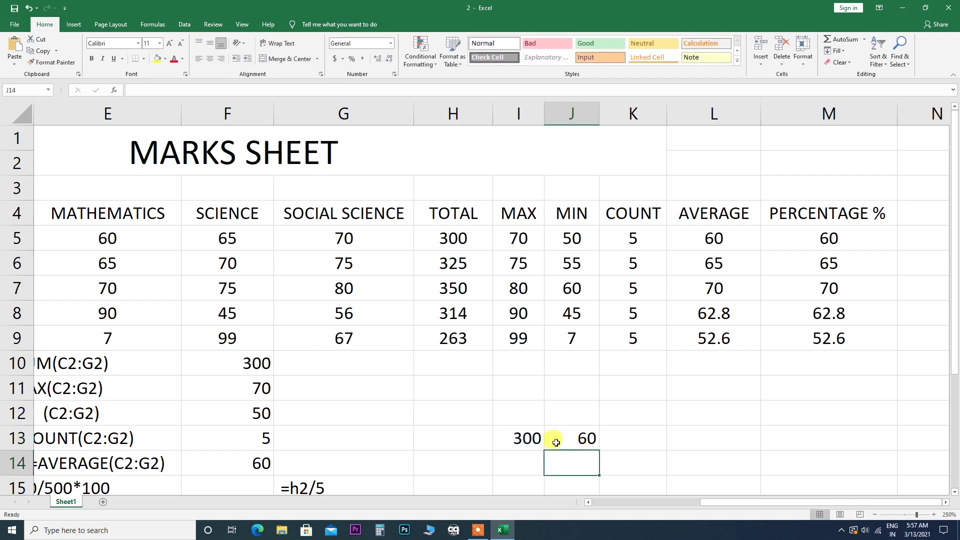
{"action": "left_click", "coordinate": [527, 439]}
{"action": "left_click", "coordinate": [569, 443]}
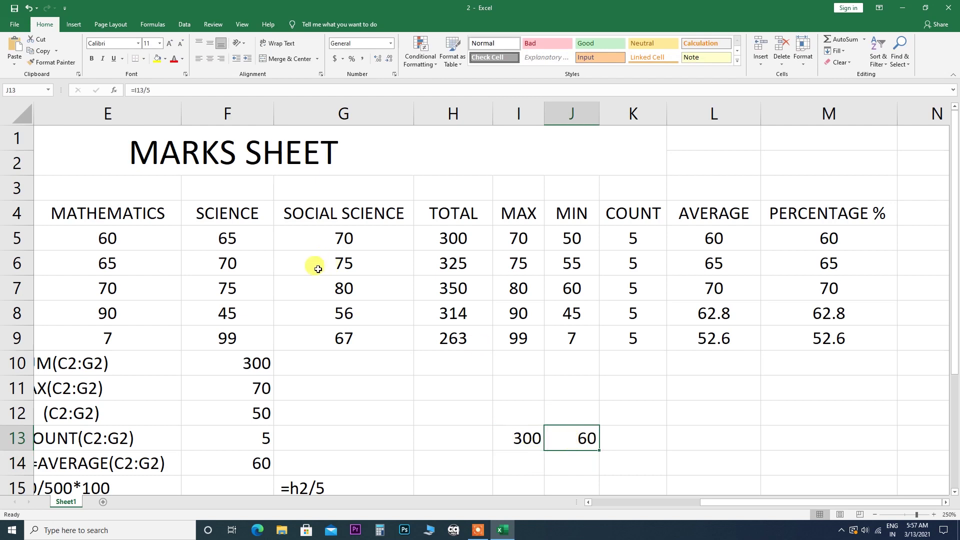
Enter a sample total of 400 in L13 and the formula =L13/7 in M13.
{"action": "left_click", "coordinate": [687, 439]}
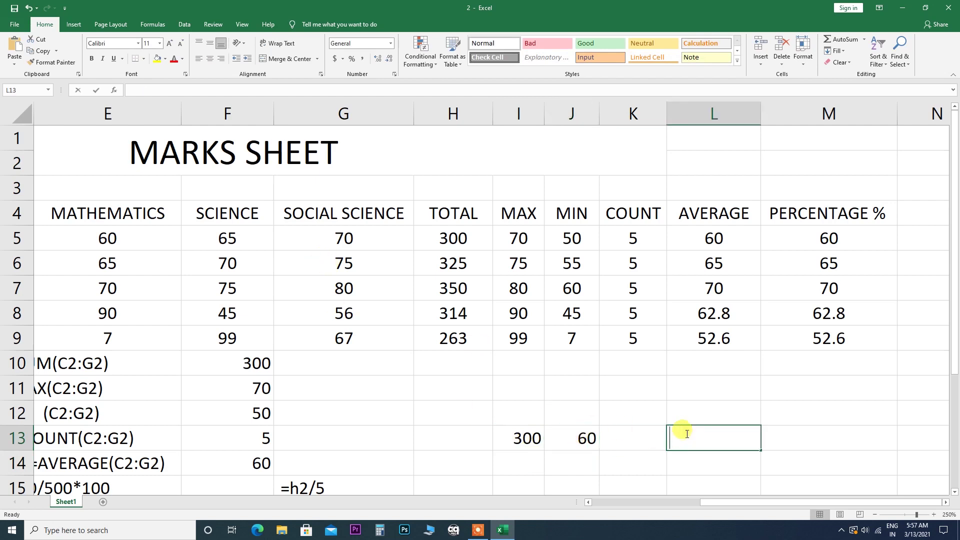
{"action": "type", "text": "400"}
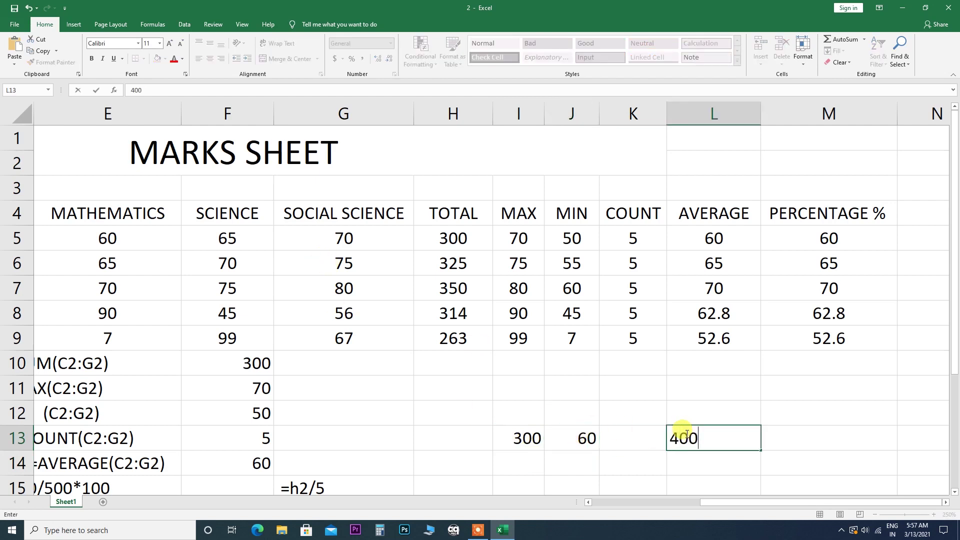
{"action": "left_click", "coordinate": [792, 431]}
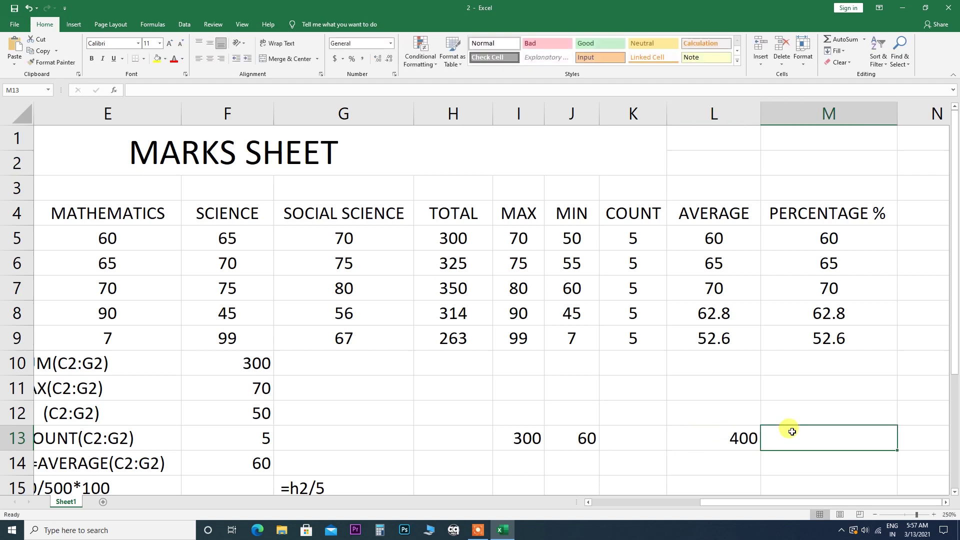
{"action": "type", "text": "="}
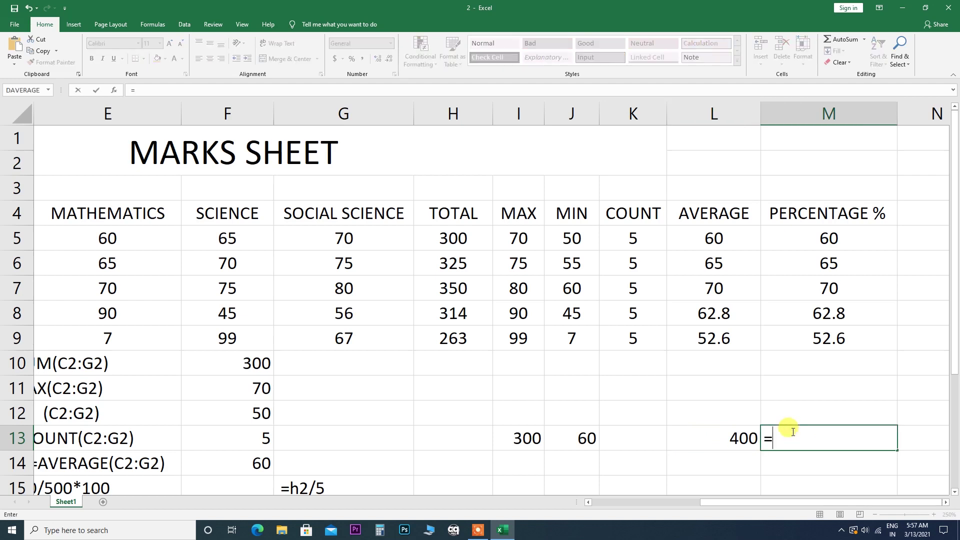
{"action": "left_click", "coordinate": [742, 438]}
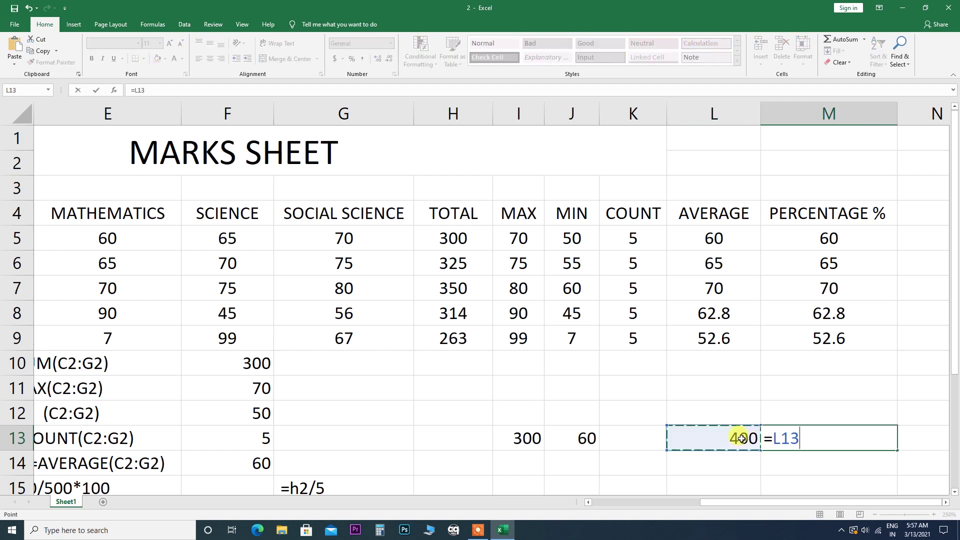
{"action": "type", "text": "/7"}
{"action": "key", "text": "Return"}
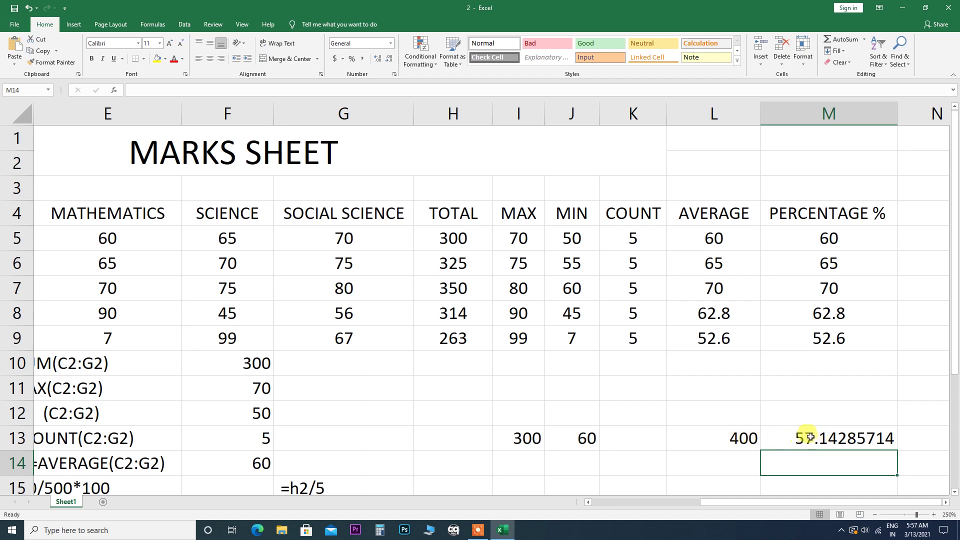
{"action": "left_click_drag", "start_coordinate": [734, 503], "coordinate": [680, 502]}
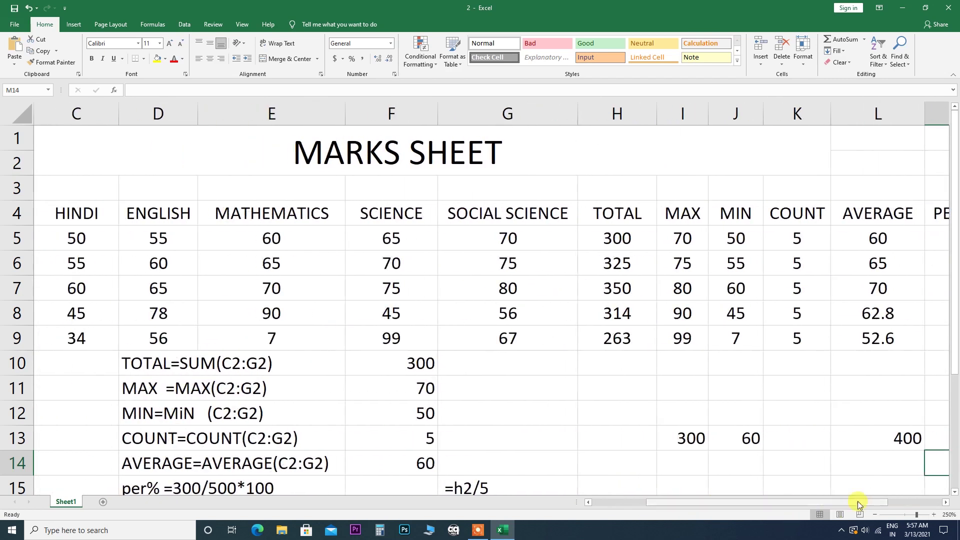
{"action": "left_click_drag", "start_coordinate": [917, 515], "coordinate": [906, 518]}
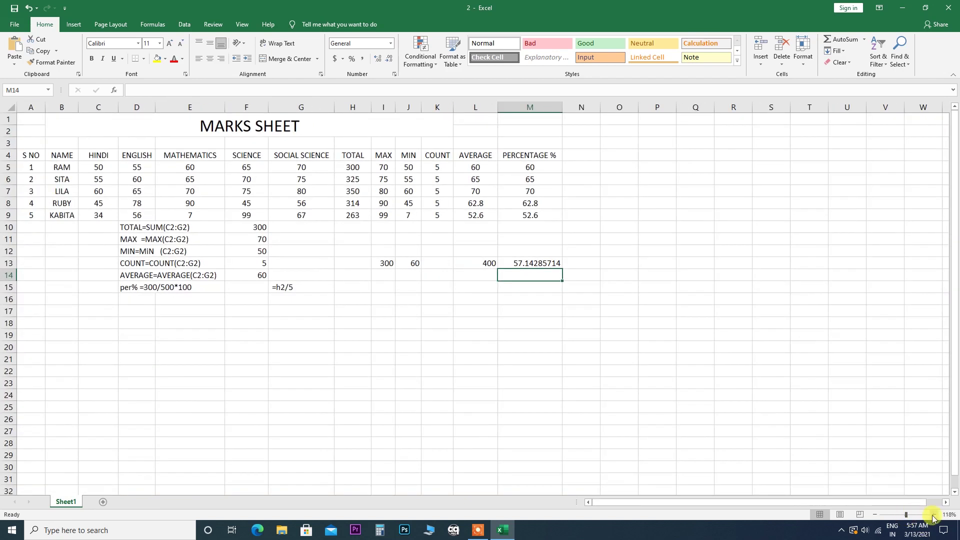
Clear all calculated results from TOTAL through PERCENTAGE % for the five students, cells H5:M9.
{"action": "left_click", "coordinate": [937, 514]}
{"action": "left_click", "coordinate": [937, 515]}
{"action": "left_click", "coordinate": [937, 515]}
{"action": "left_click", "coordinate": [937, 514]}
{"action": "left_click", "coordinate": [937, 515]}
{"action": "left_click", "coordinate": [937, 515]}
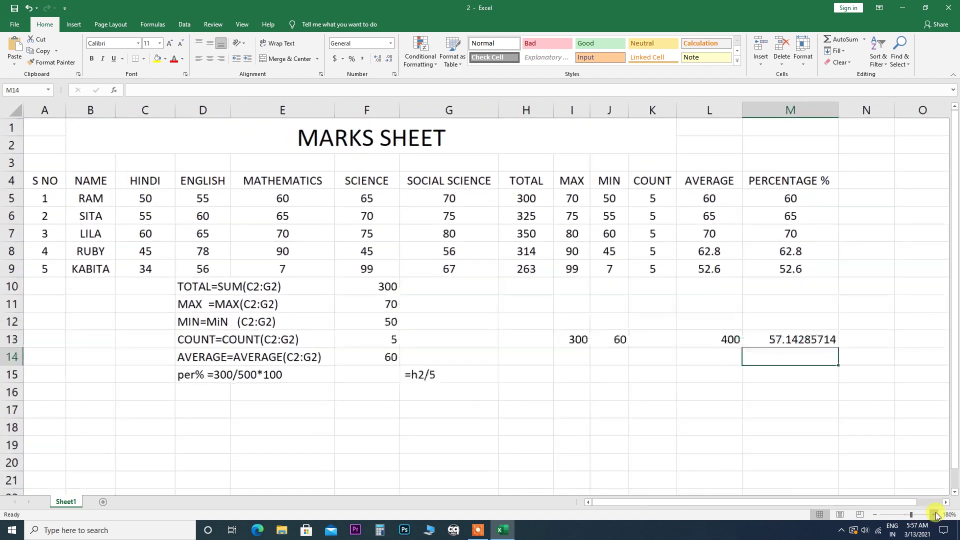
{"action": "left_click", "coordinate": [937, 515]}
{"action": "left_click", "coordinate": [937, 515]}
{"action": "left_click", "coordinate": [937, 515]}
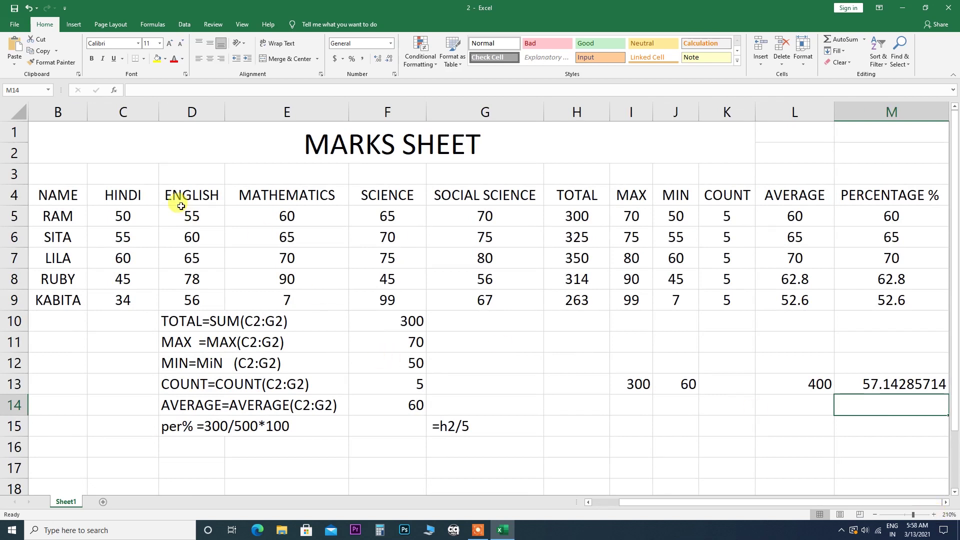
{"action": "left_click_drag", "start_coordinate": [565, 215], "coordinate": [866, 310]}
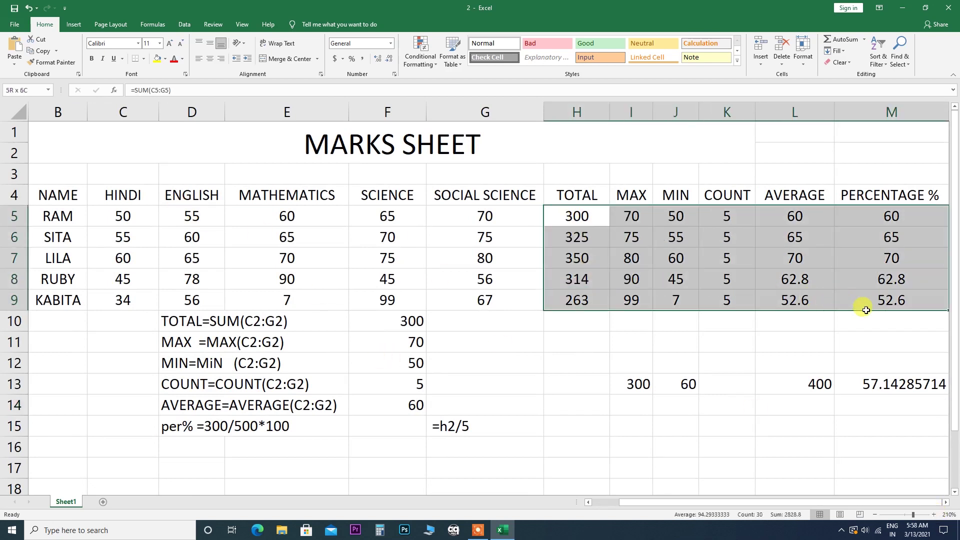
{"action": "key", "text": "Delete"}
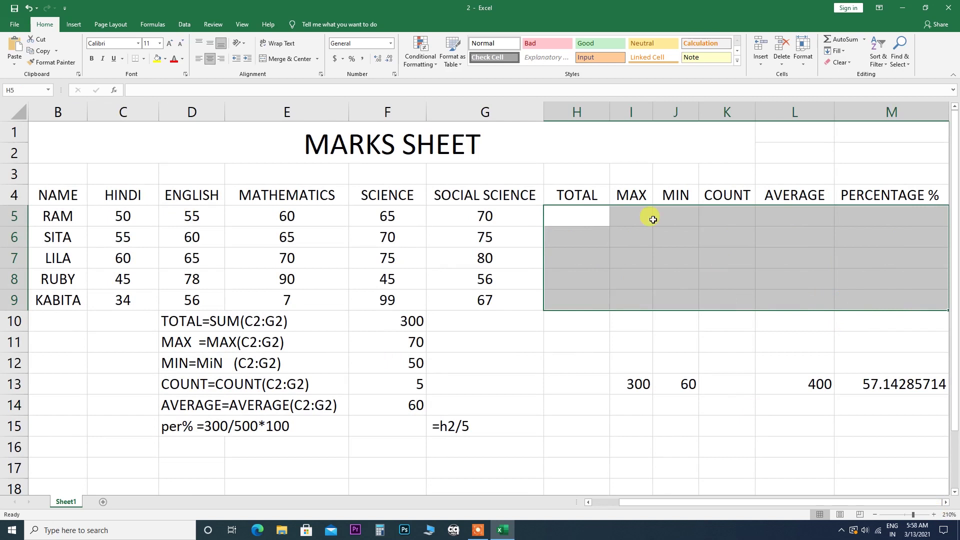
Total the first student's marks in H5 with =SUM(C5:G5) and fill the formula down to H9.
{"action": "left_click", "coordinate": [573, 216]}
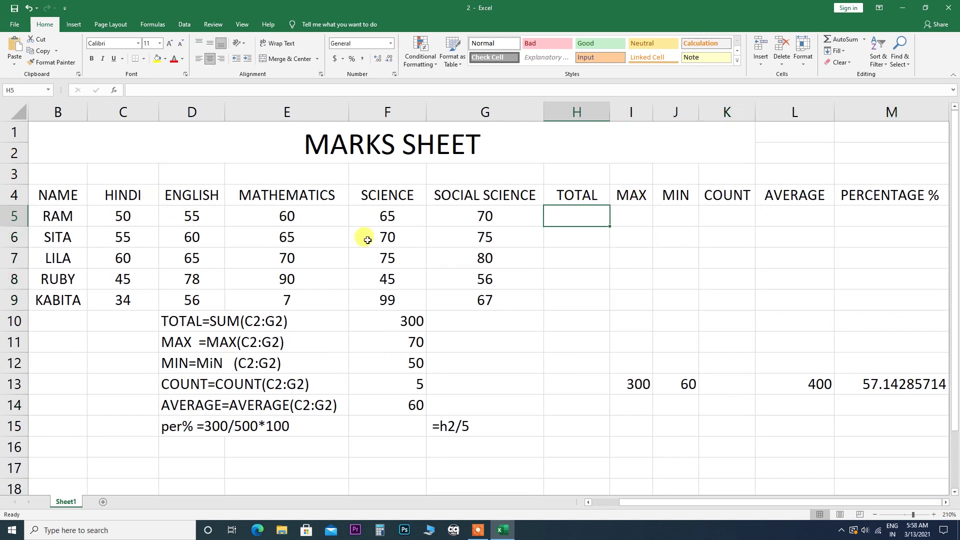
{"action": "type", "text": "="}
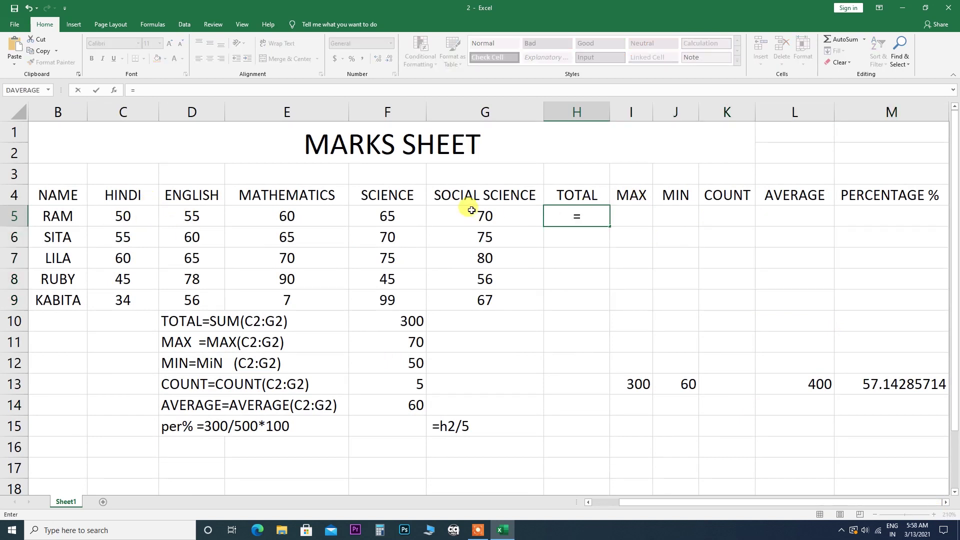
{"action": "type", "text": "SUM"}
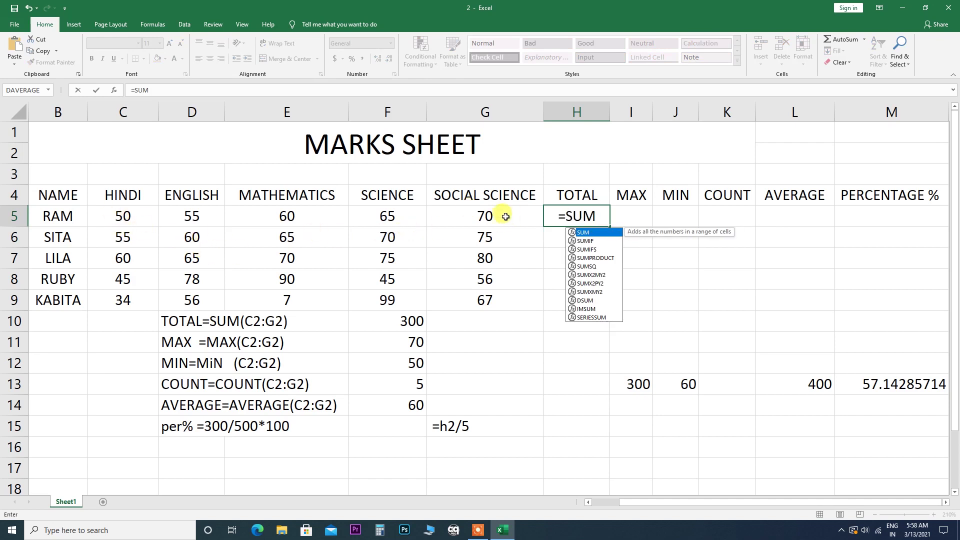
{"action": "type", "text": "C"}
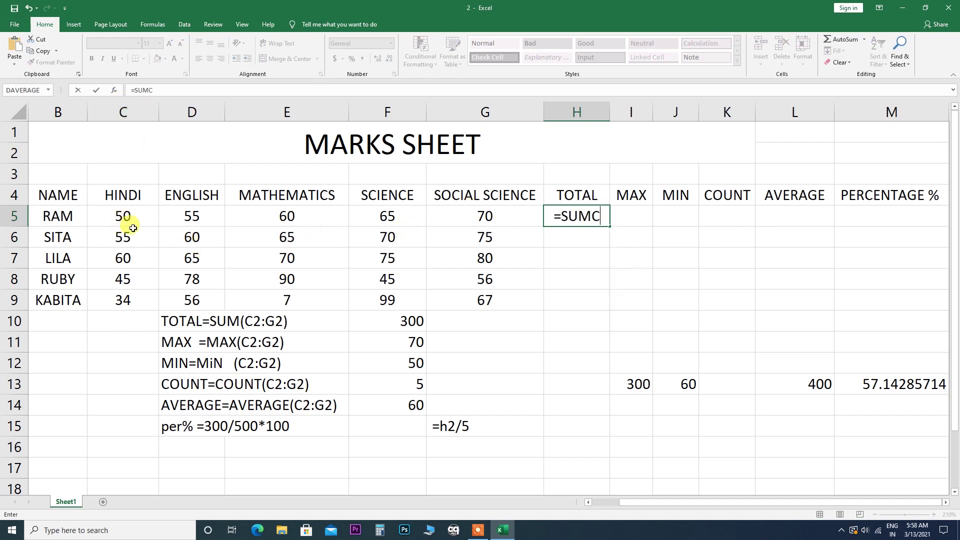
{"action": "key", "text": "BackSpace"}
{"action": "type", "text": "("}
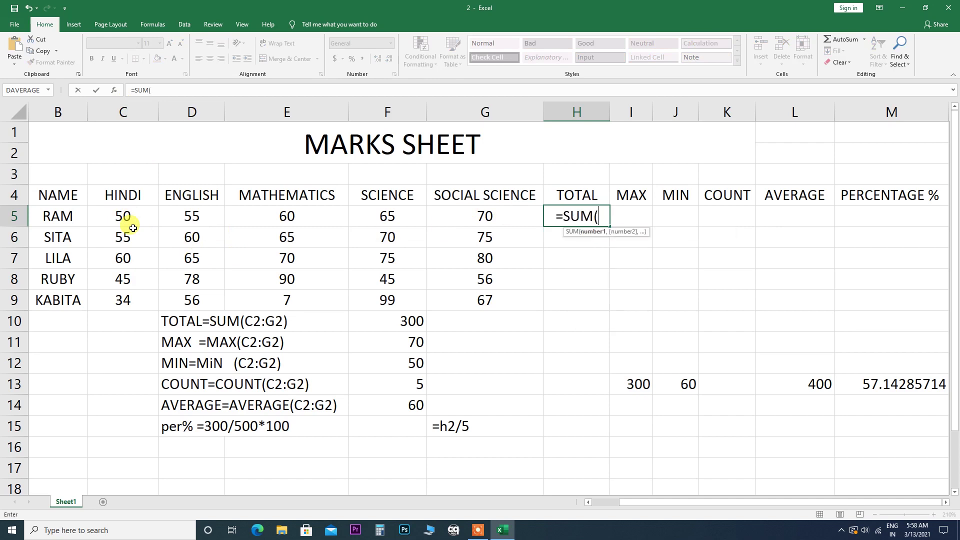
{"action": "type", "text": "C"}
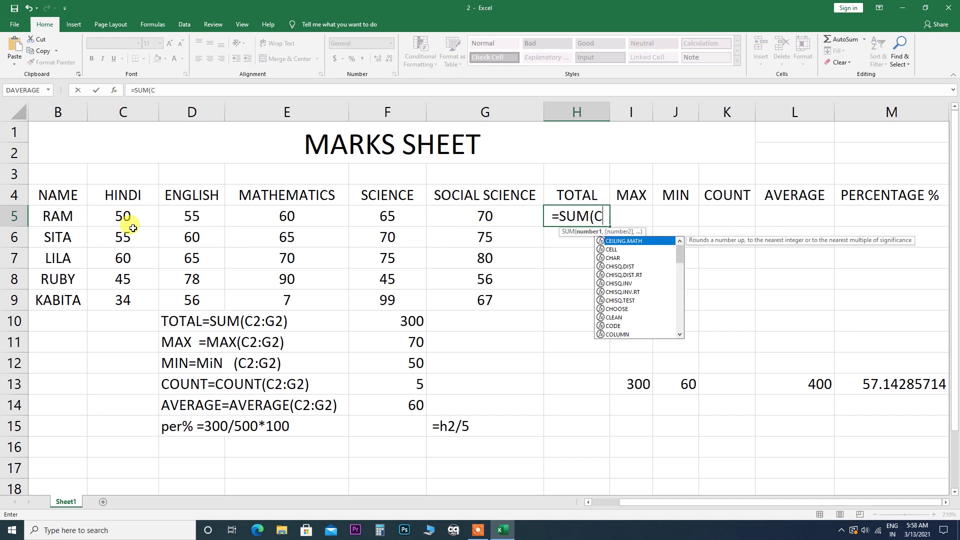
{"action": "type", "text": "5"}
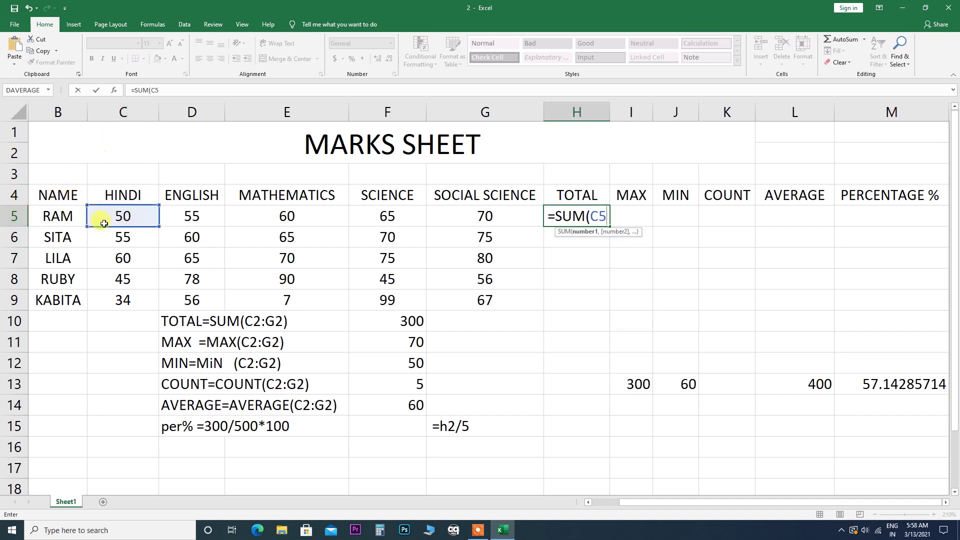
{"action": "type", "text": ":"}
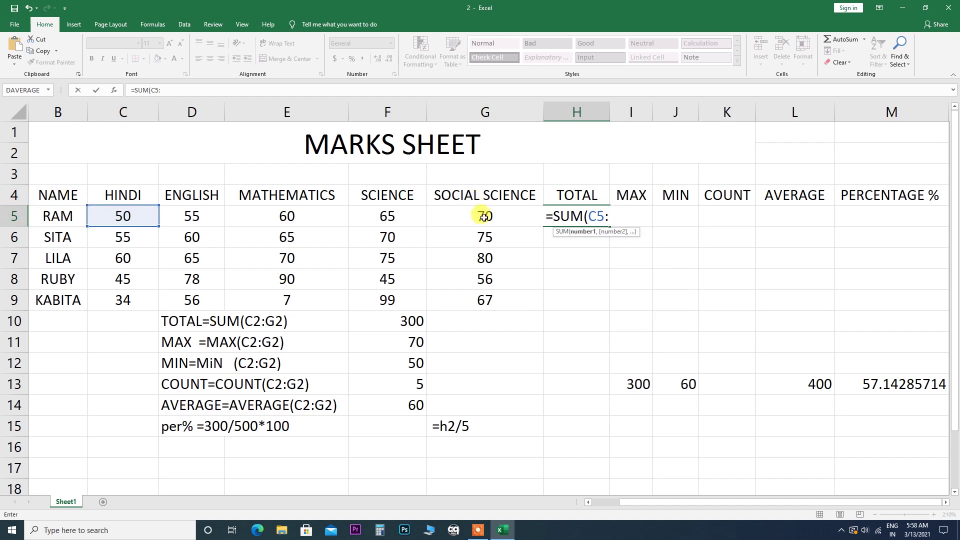
{"action": "type", "text": "G5"}
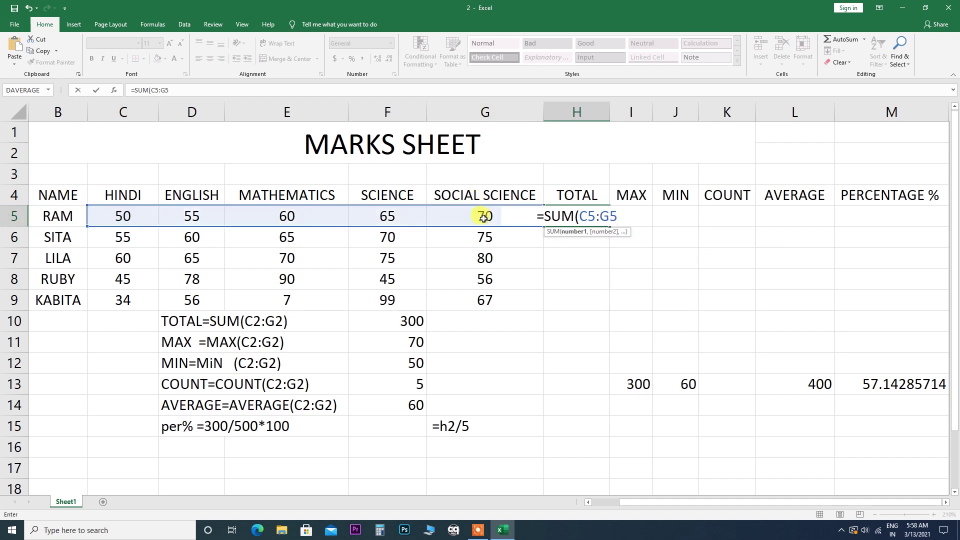
{"action": "type", "text": ")"}
{"action": "key", "text": "Return"}
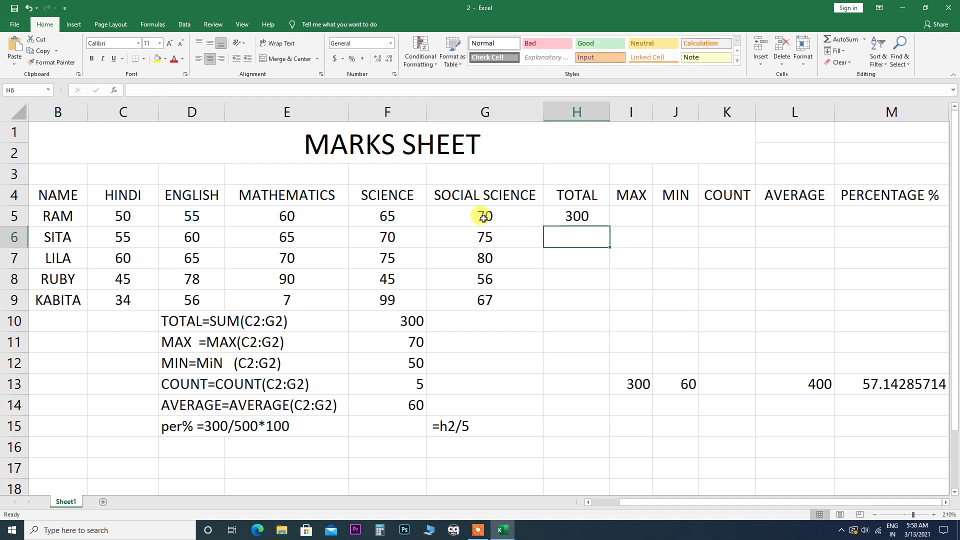
{"action": "left_click", "coordinate": [562, 221]}
{"action": "left_click_drag", "start_coordinate": [610, 226], "coordinate": [605, 306]}
Enter =MAX(C5:G5) in I5 to find the first student's highest mark.
{"action": "left_click", "coordinate": [640, 216]}
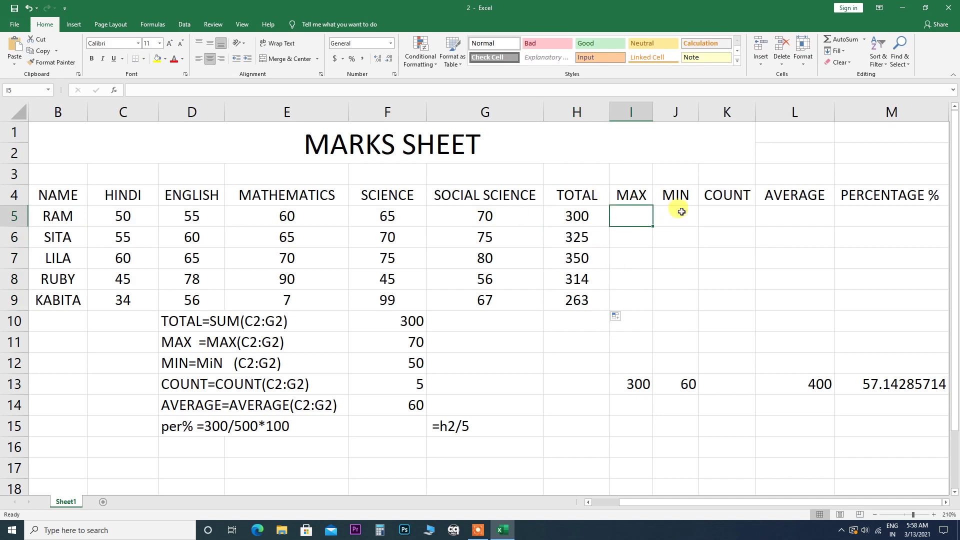
{"action": "type", "text": "="}
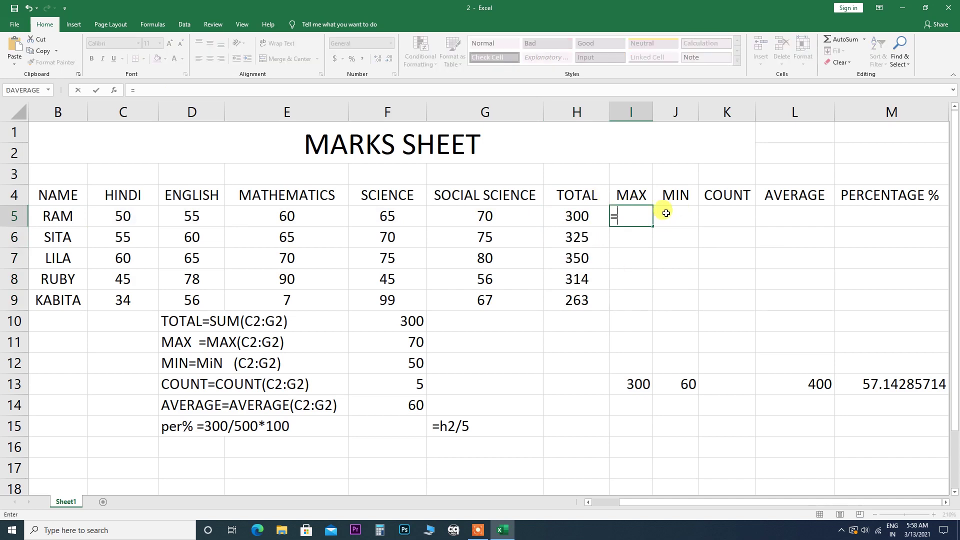
{"action": "type", "text": "MAX"}
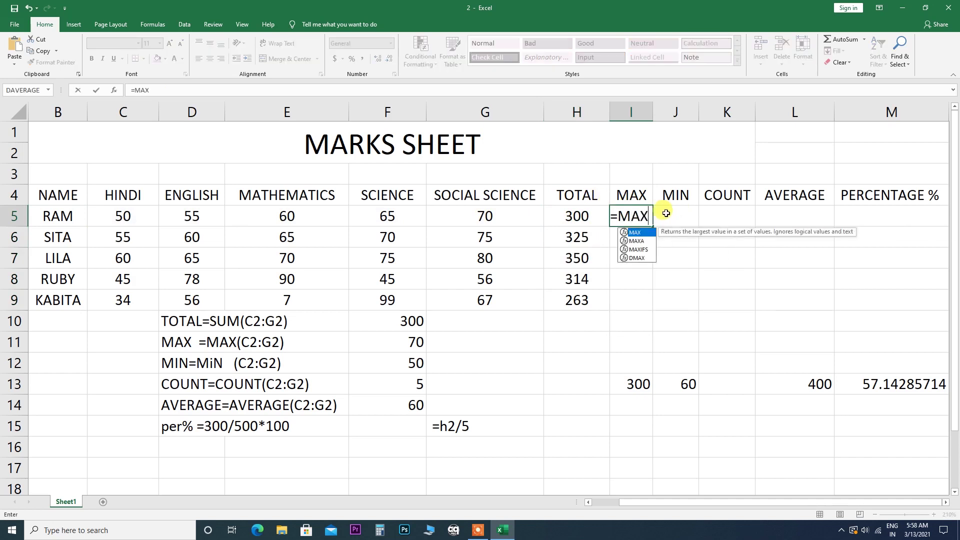
{"action": "type", "text": "("}
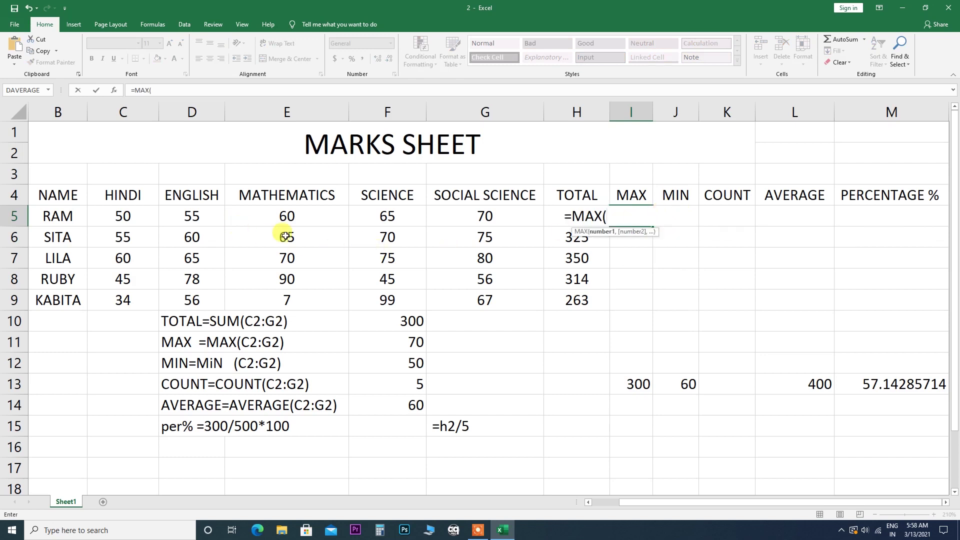
{"action": "left_click_drag", "start_coordinate": [107, 211], "coordinate": [475, 209]}
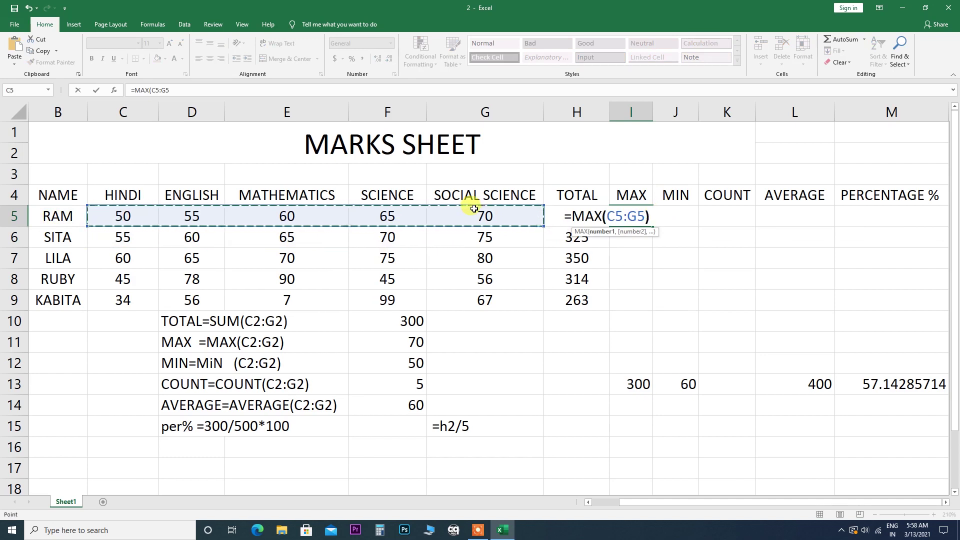
{"action": "key", "text": "Return"}
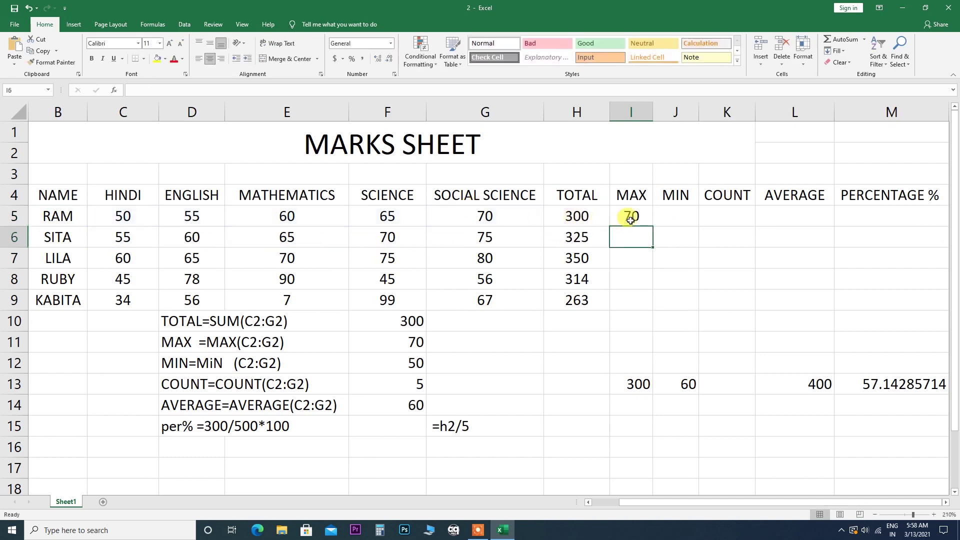
Enter =MIN(C5:G5) in J5 to find the first student's lowest mark.
{"action": "left_click", "coordinate": [687, 209]}
{"action": "type", "text": "="}
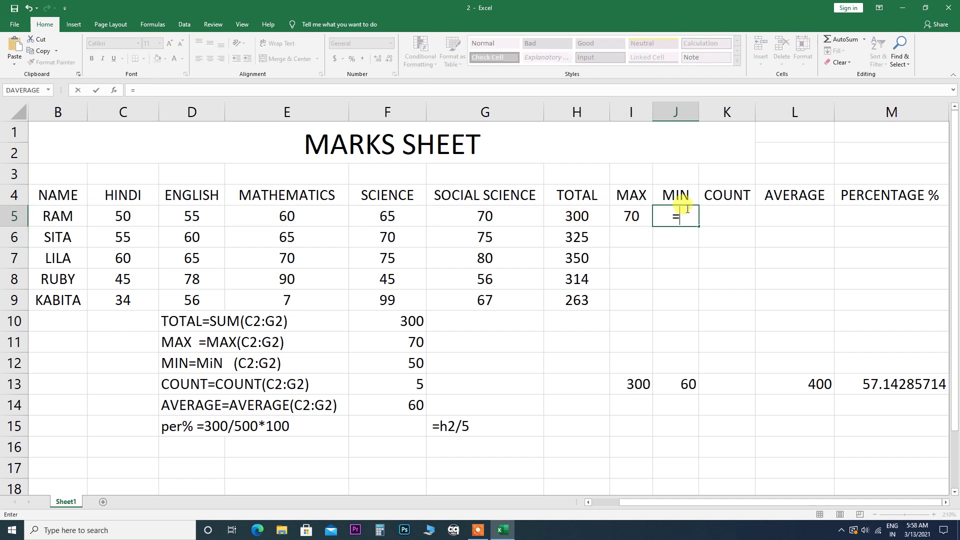
{"action": "type", "text": "MIN"}
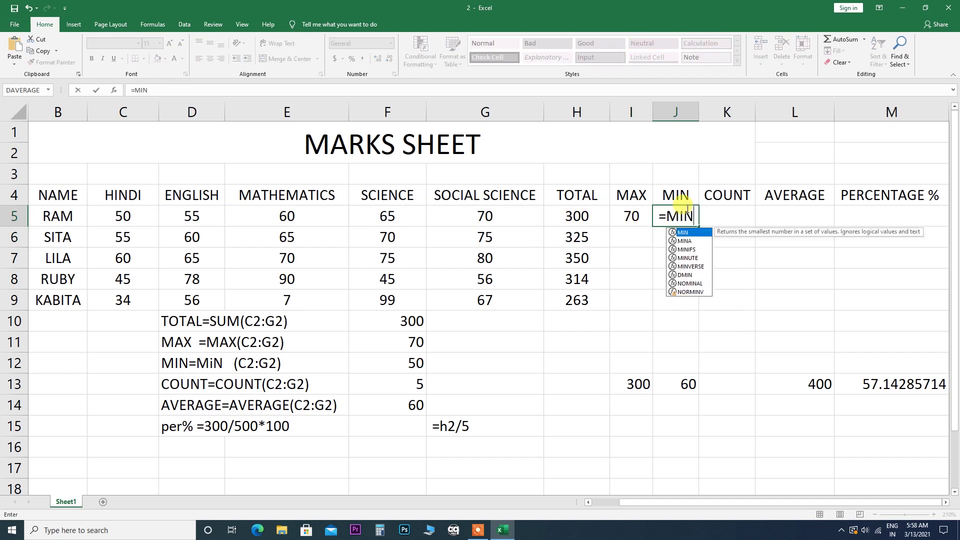
{"action": "type", "text": ")"}
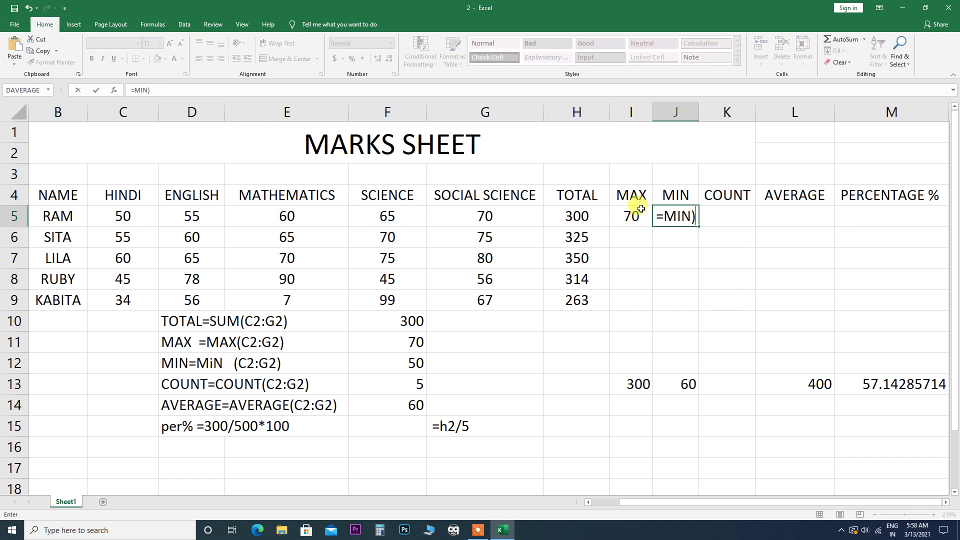
{"action": "key", "text": "BackSpace"}
{"action": "type", "text": "("}
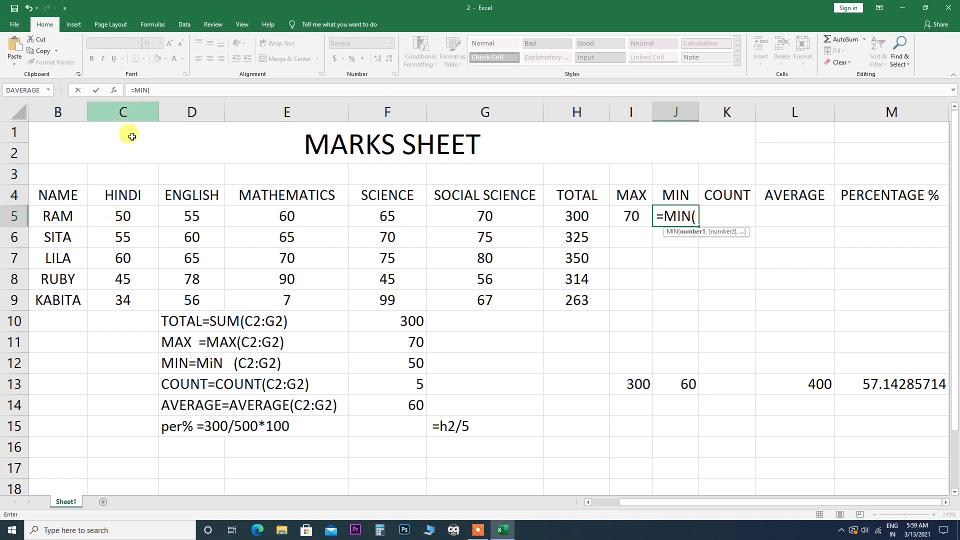
{"action": "type", "text": "C"}
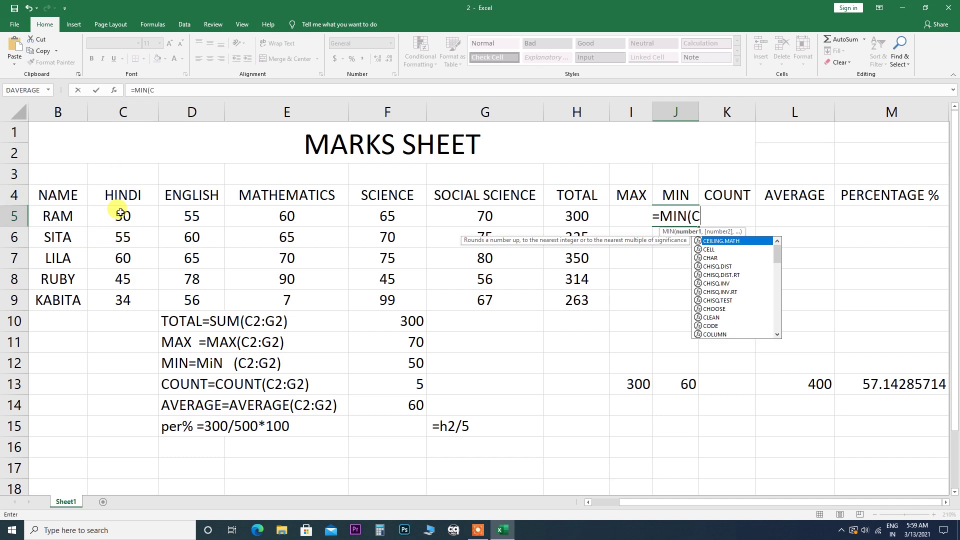
{"action": "type", "text": "5:"}
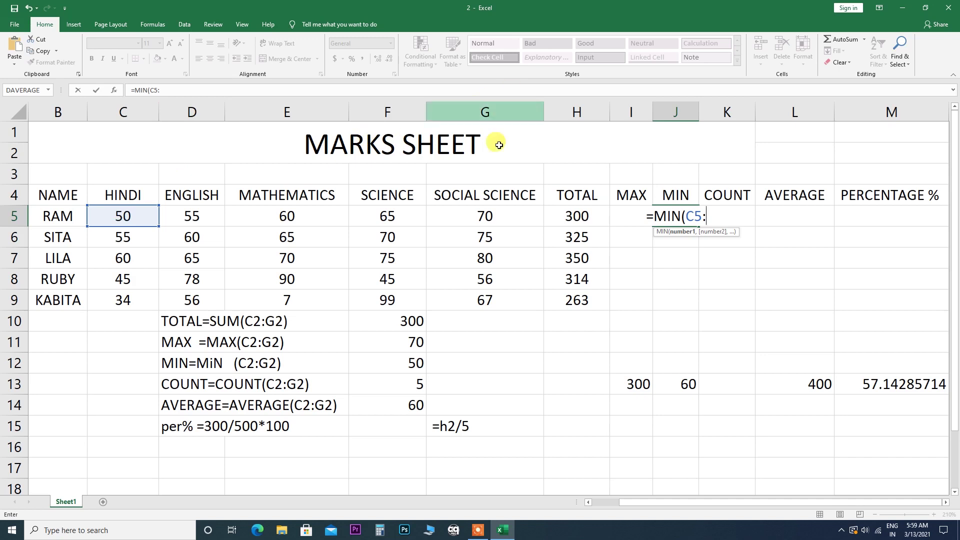
{"action": "type", "text": "G5"}
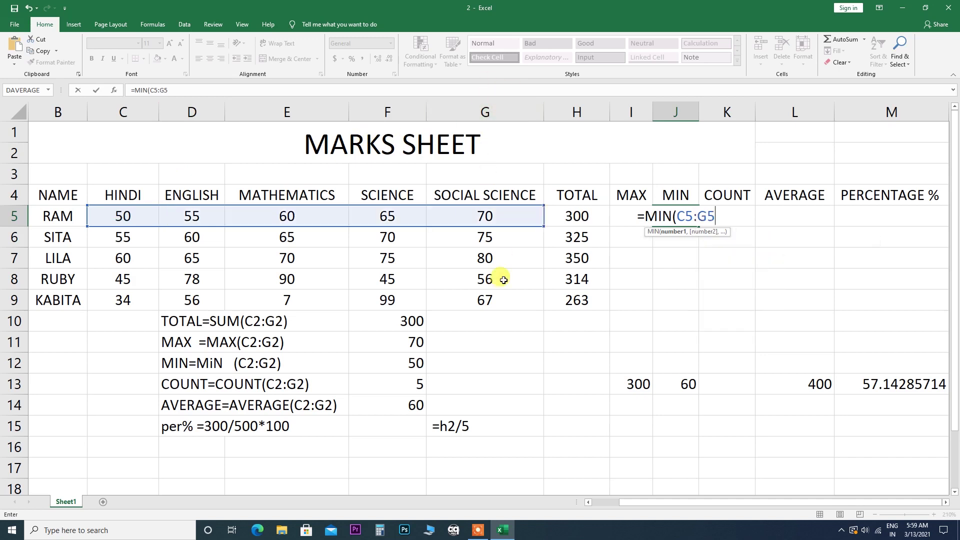
{"action": "type", "text": ")"}
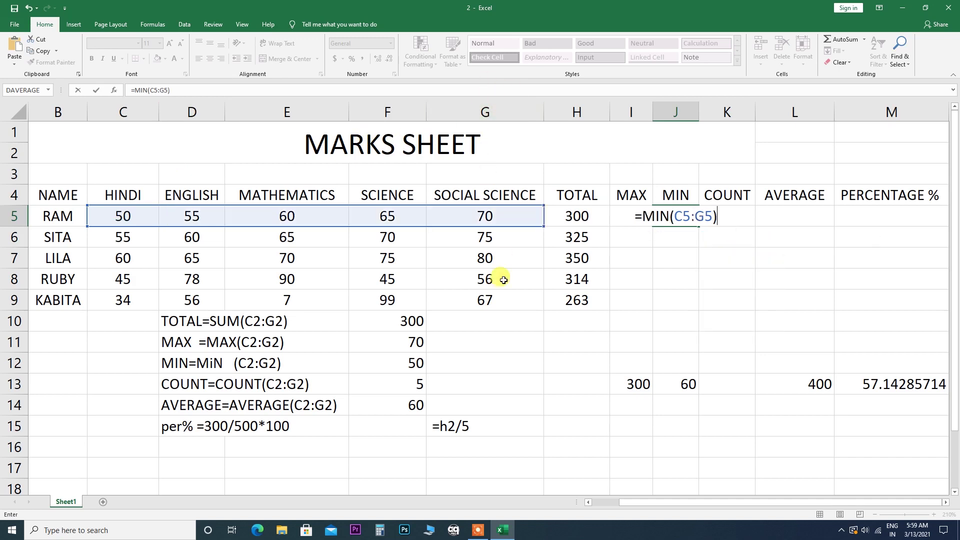
{"action": "key", "text": "Return"}
{"action": "left_click", "coordinate": [675, 215]}
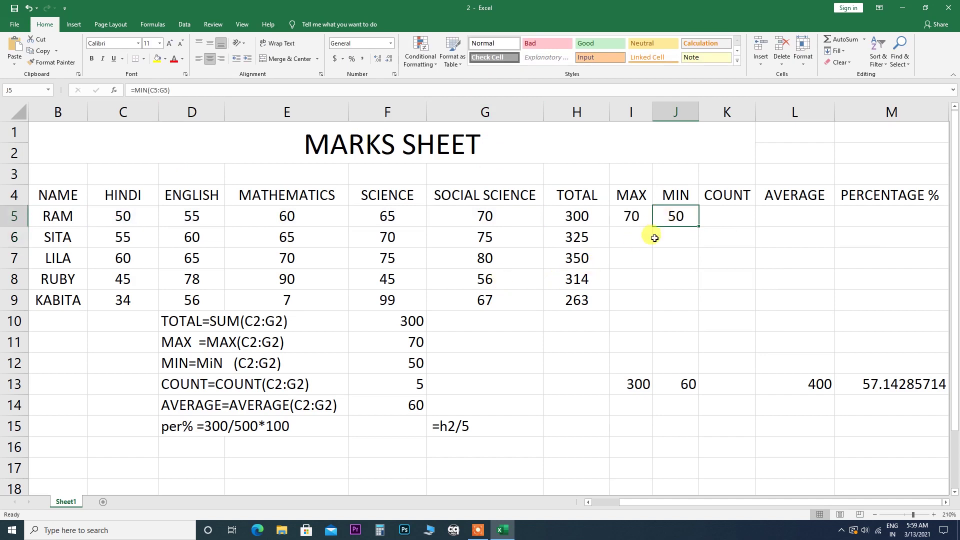